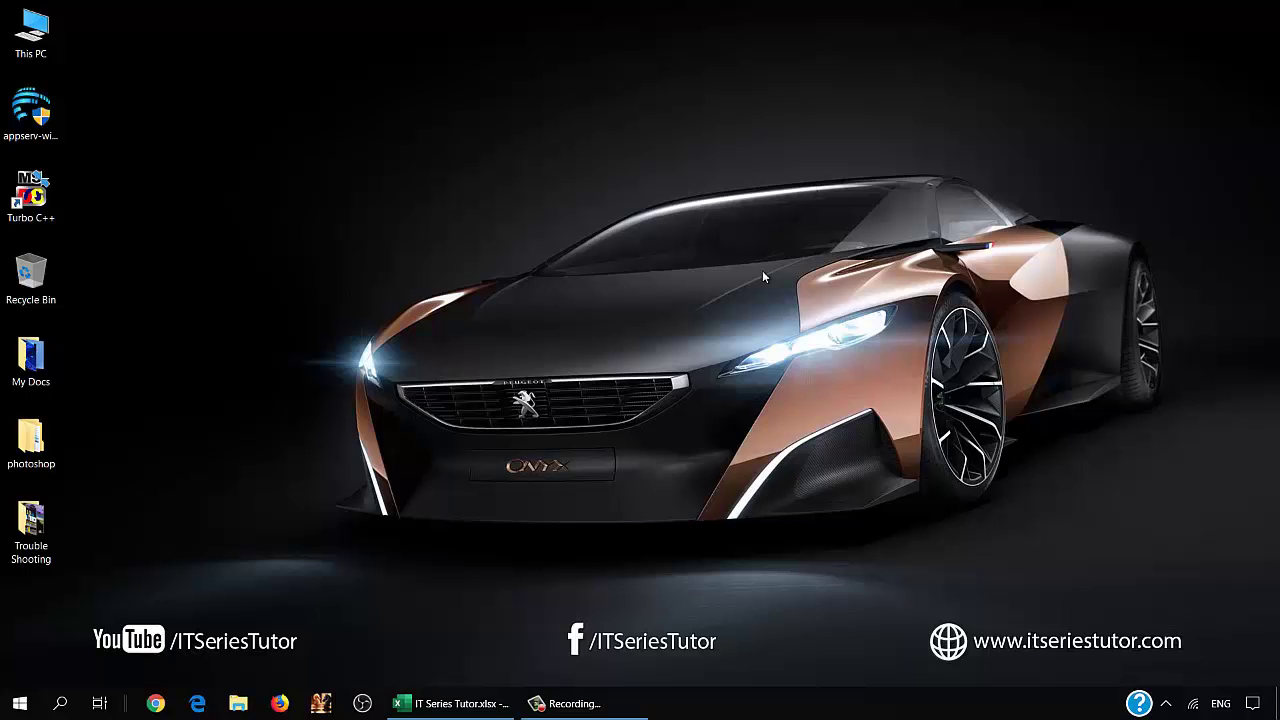
- Restore the IT Series Tutor.xlsx workbook from the taskbar so it fills the screen
click(450, 705)
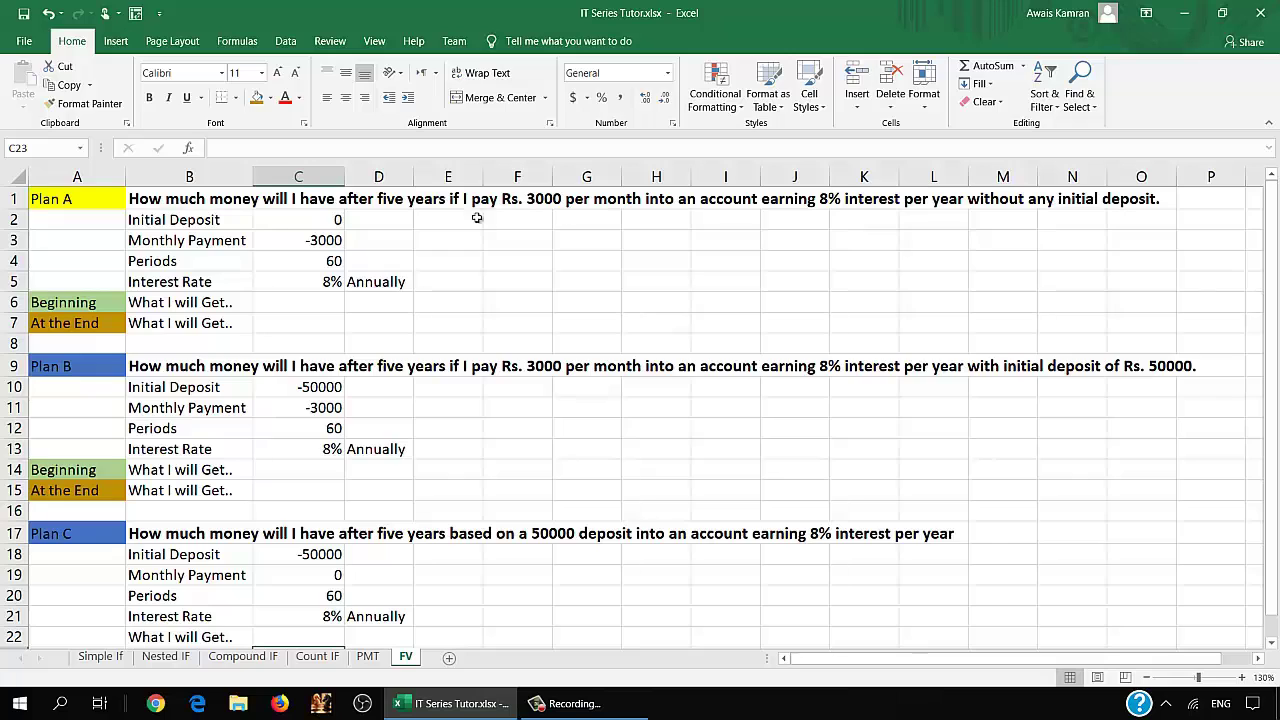
click(168, 225)
drag(170, 235, 172, 284)
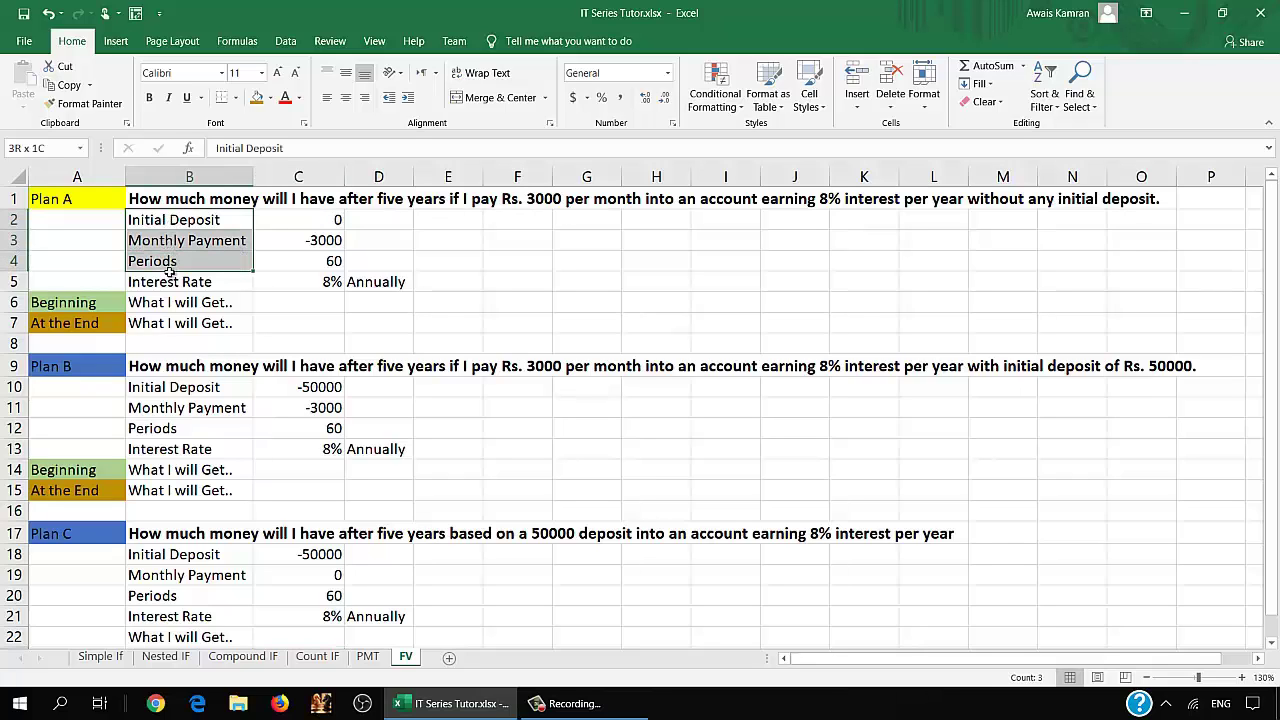
click(199, 260)
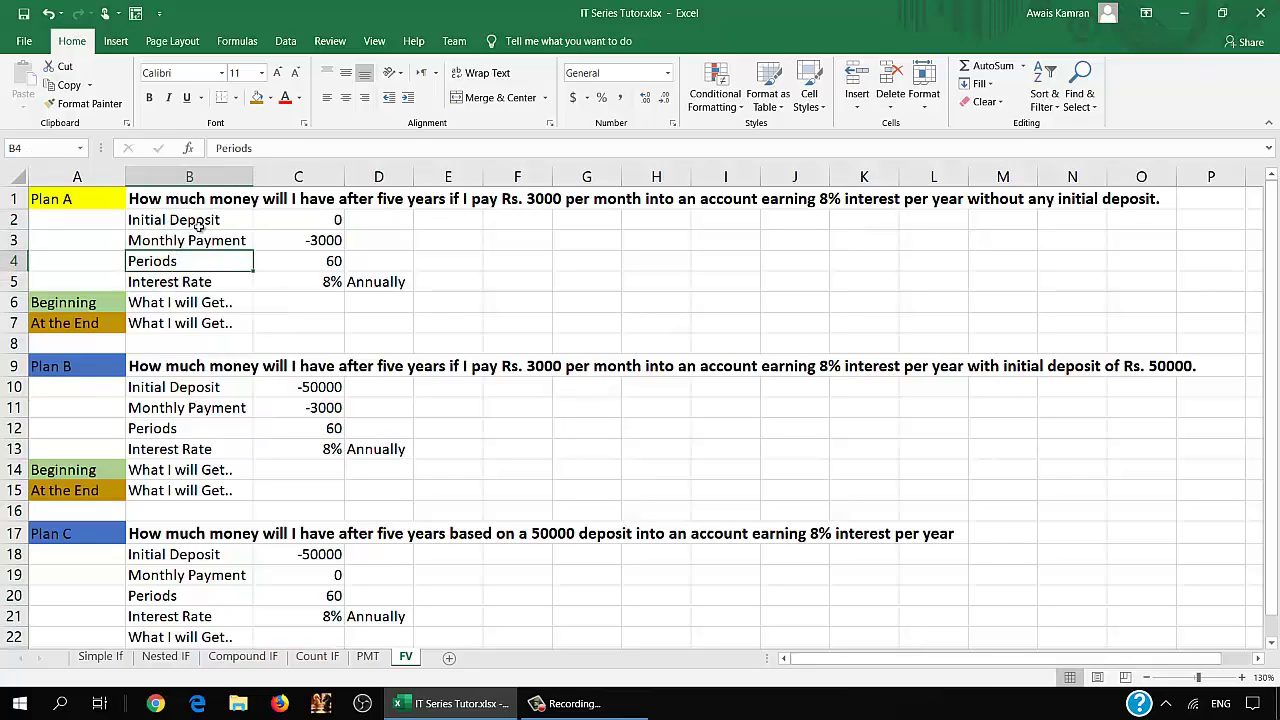
click(199, 228)
click(199, 241)
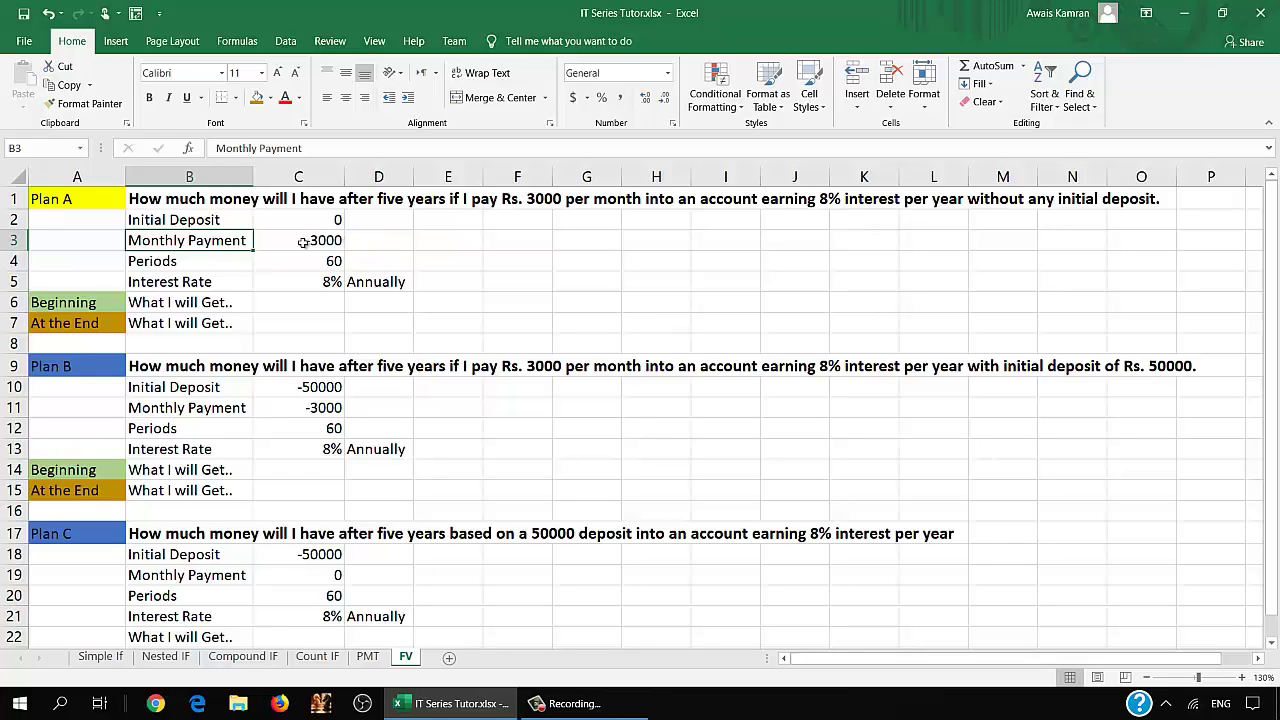
click(302, 259)
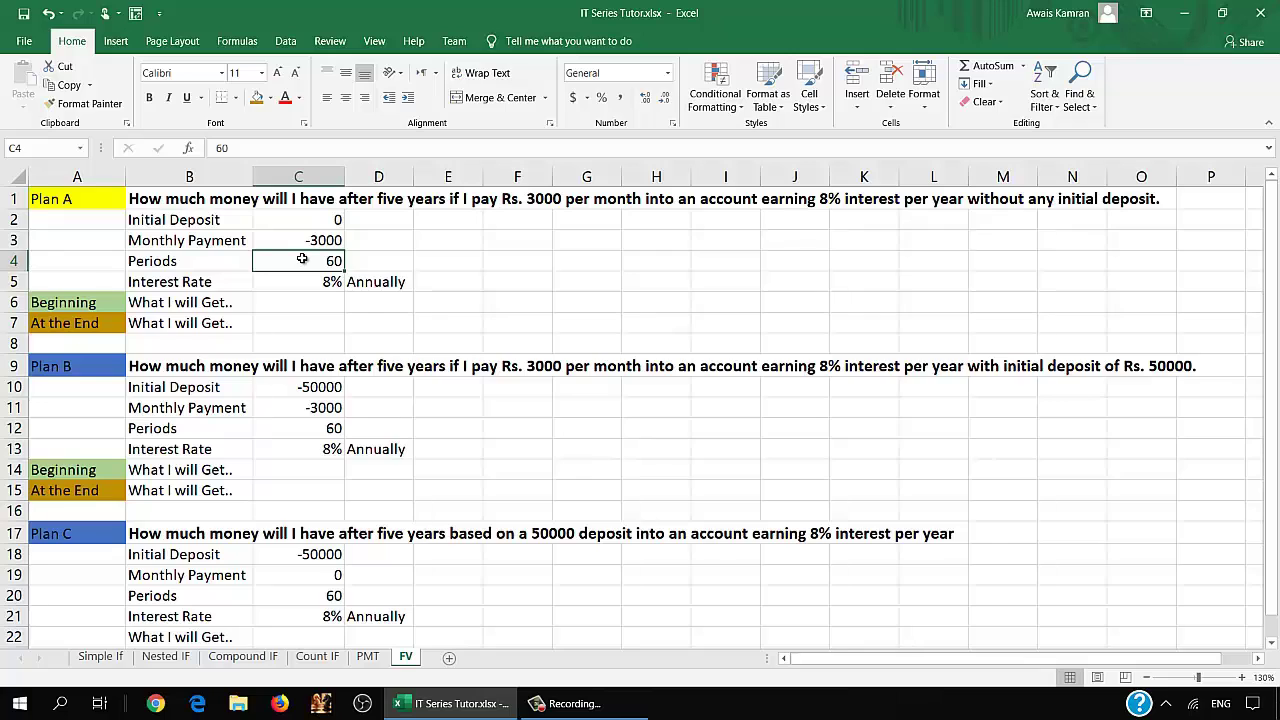
click(306, 282)
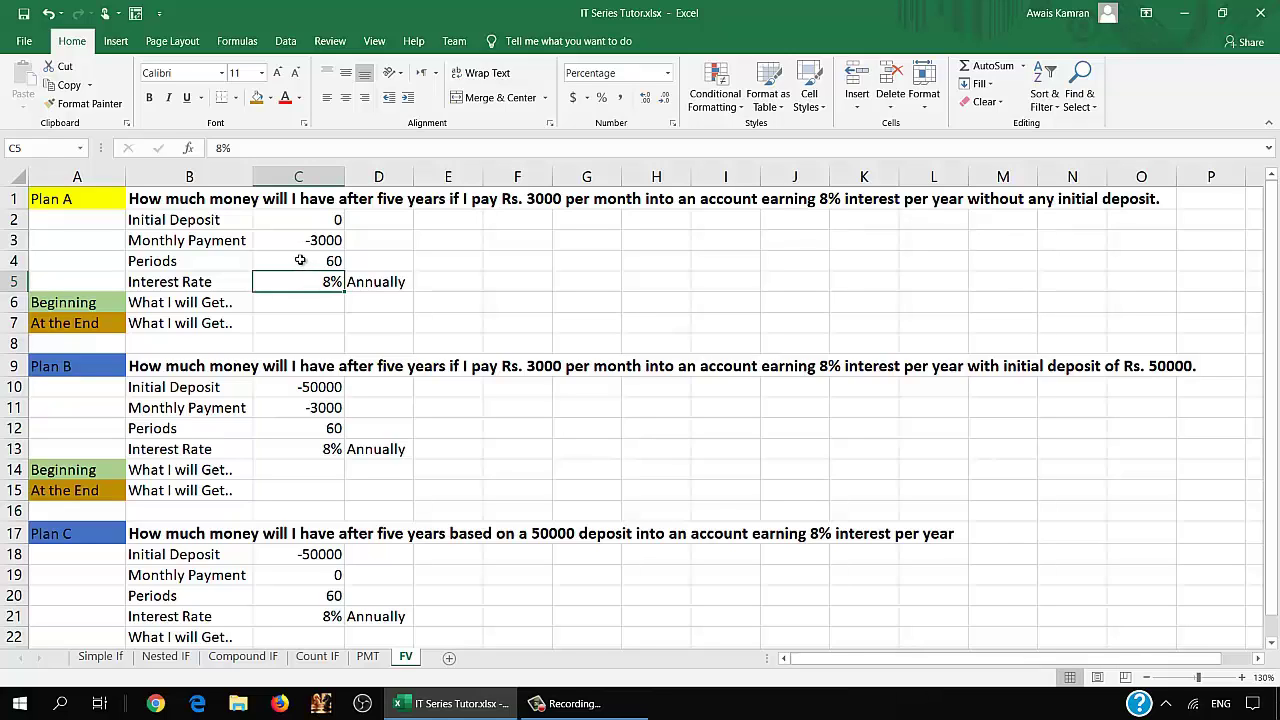
click(300, 260)
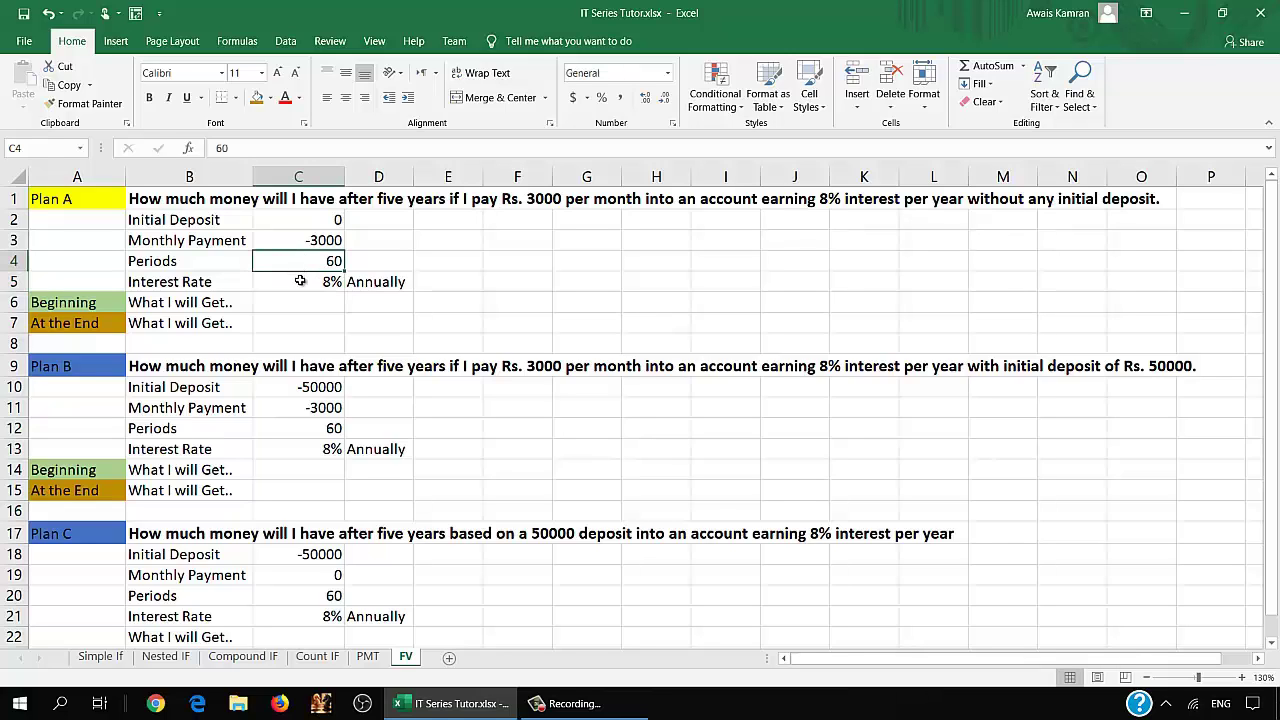
click(300, 281)
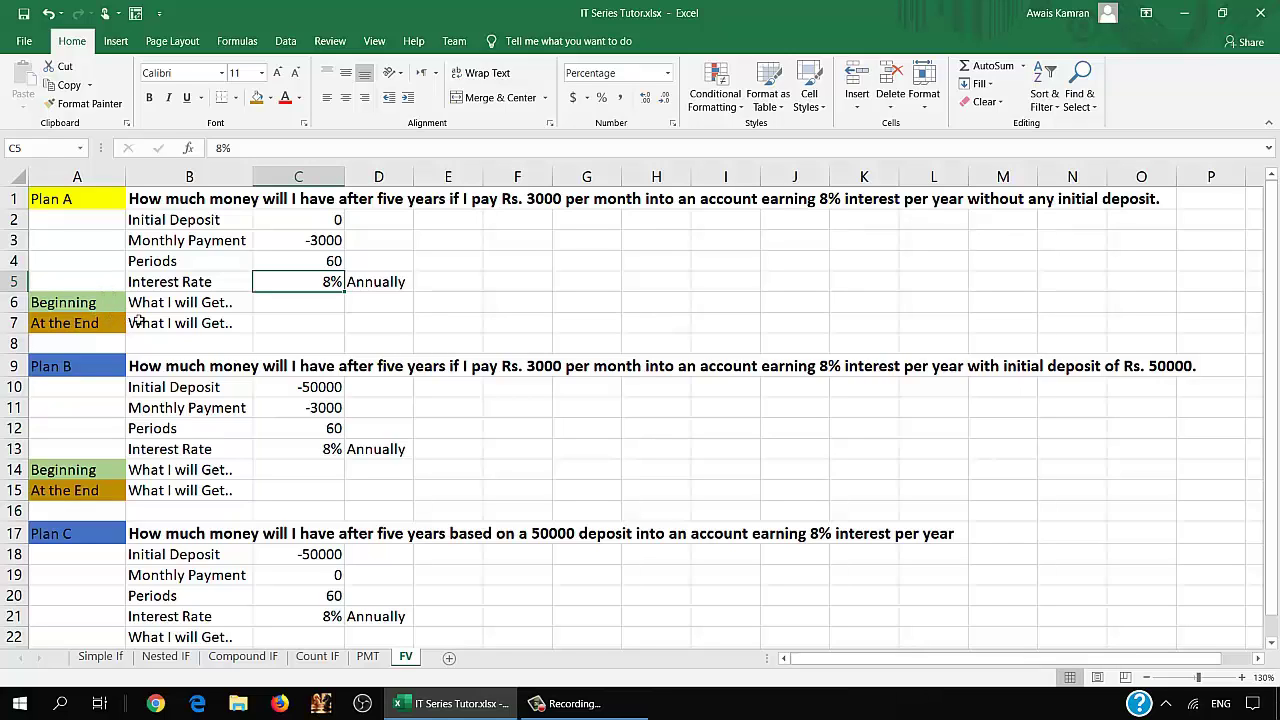
click(270, 308)
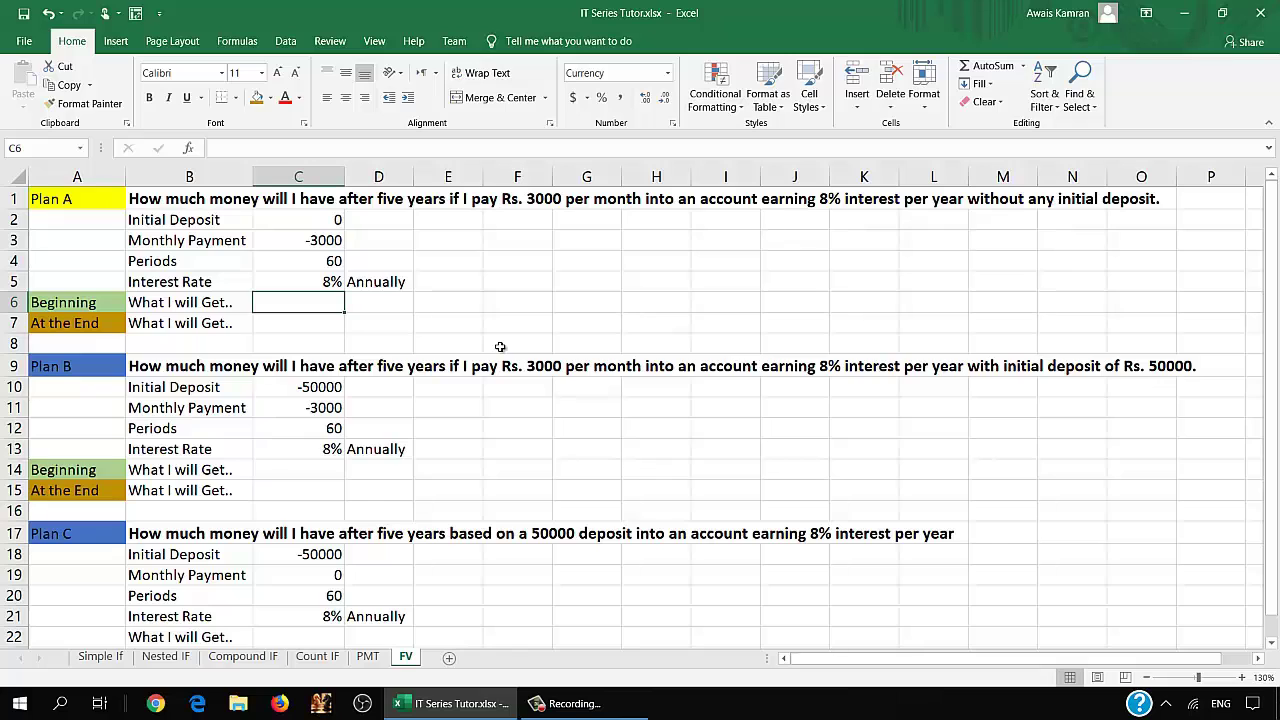
- Enter =FV(C5/12,C4,C3,,1) in C6 to get Plan A's beginning-of-period value, $221,900.11
text(=)
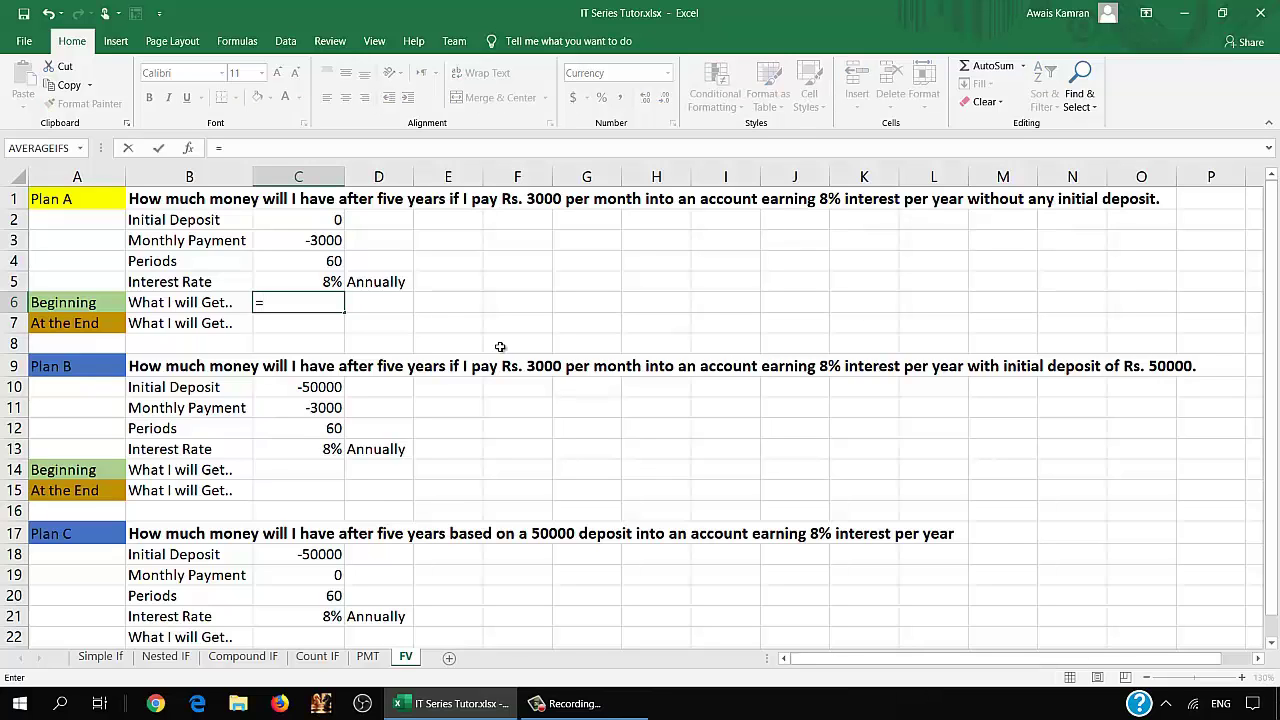
text(fo)
key(BackSpace)
text(v)
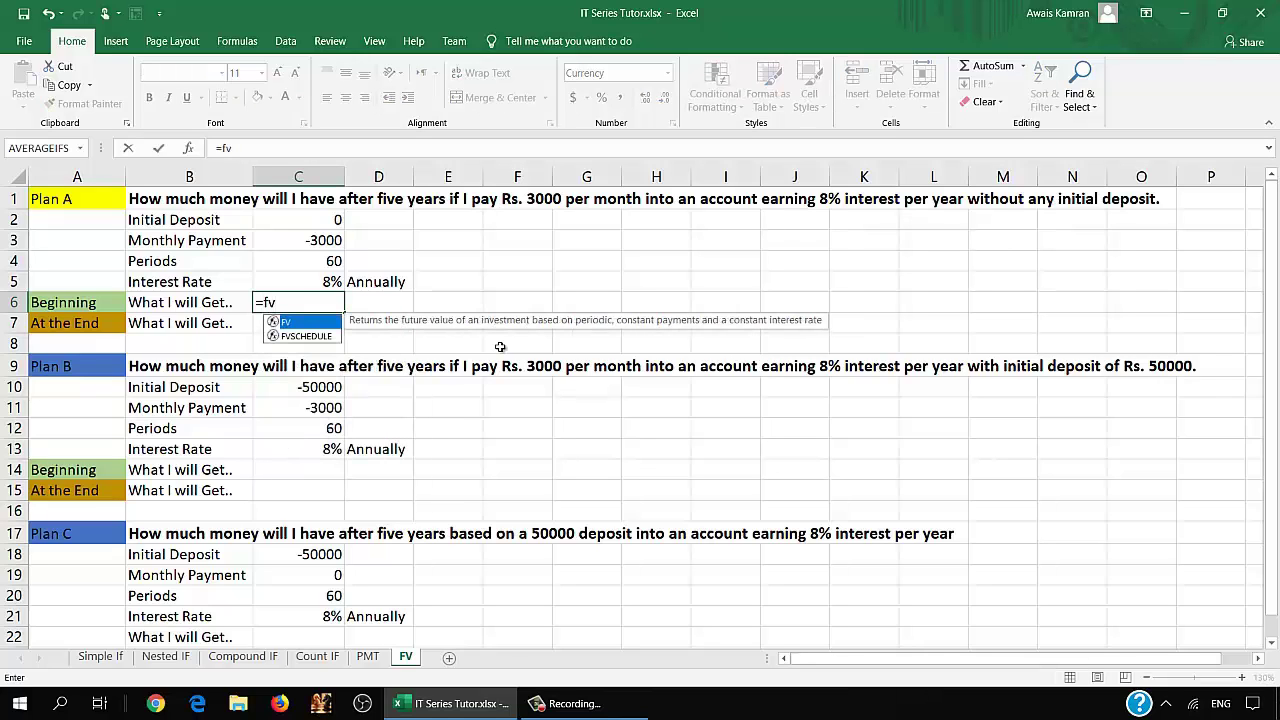
text(()
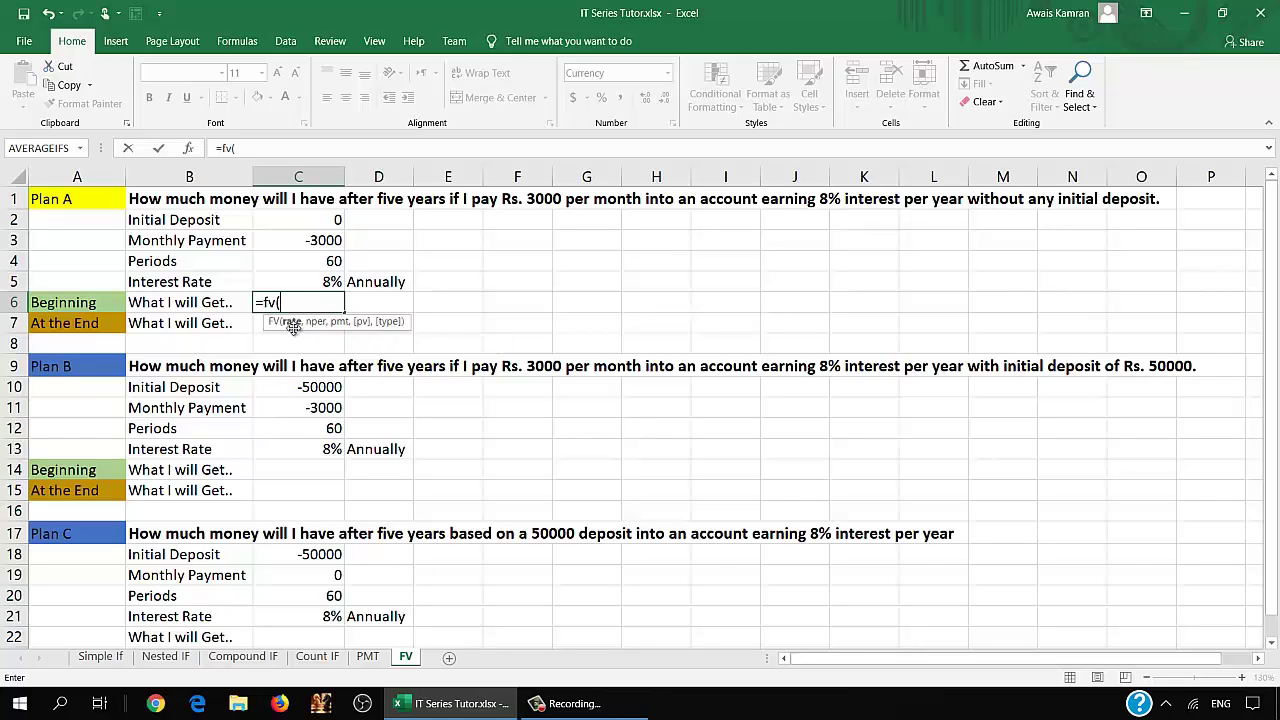
click(318, 281)
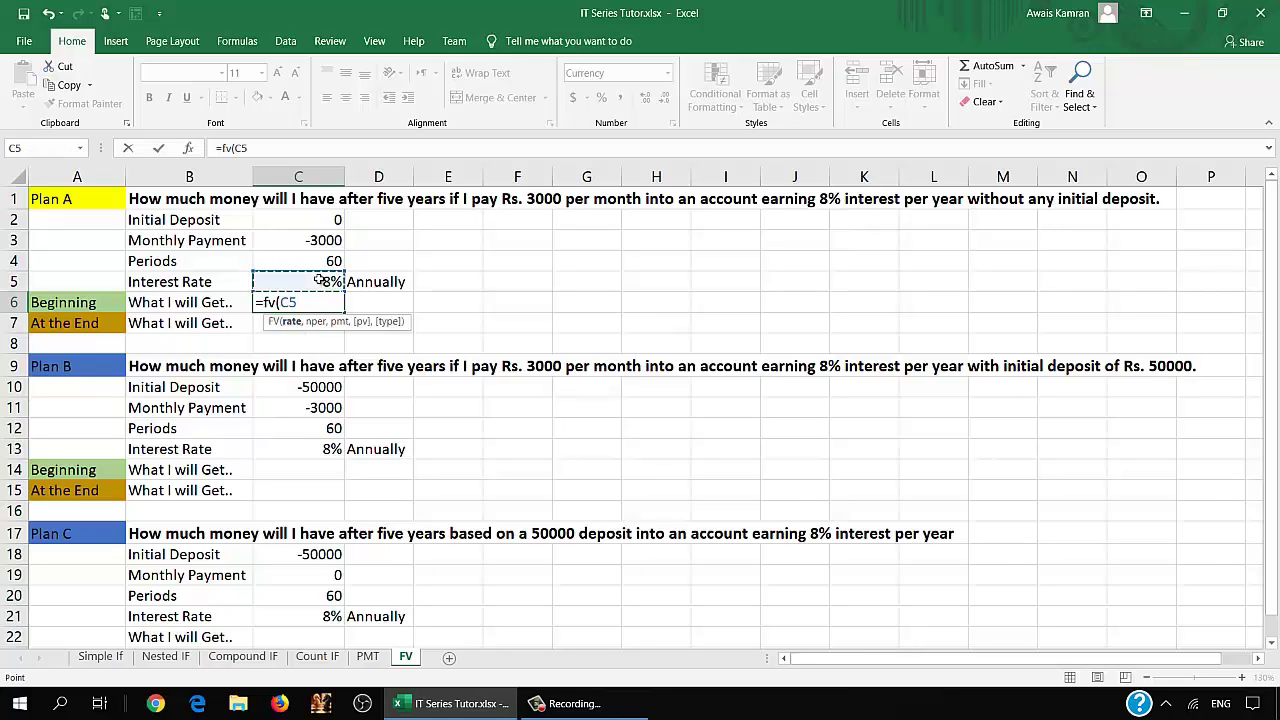
text(/1)
text(2,)
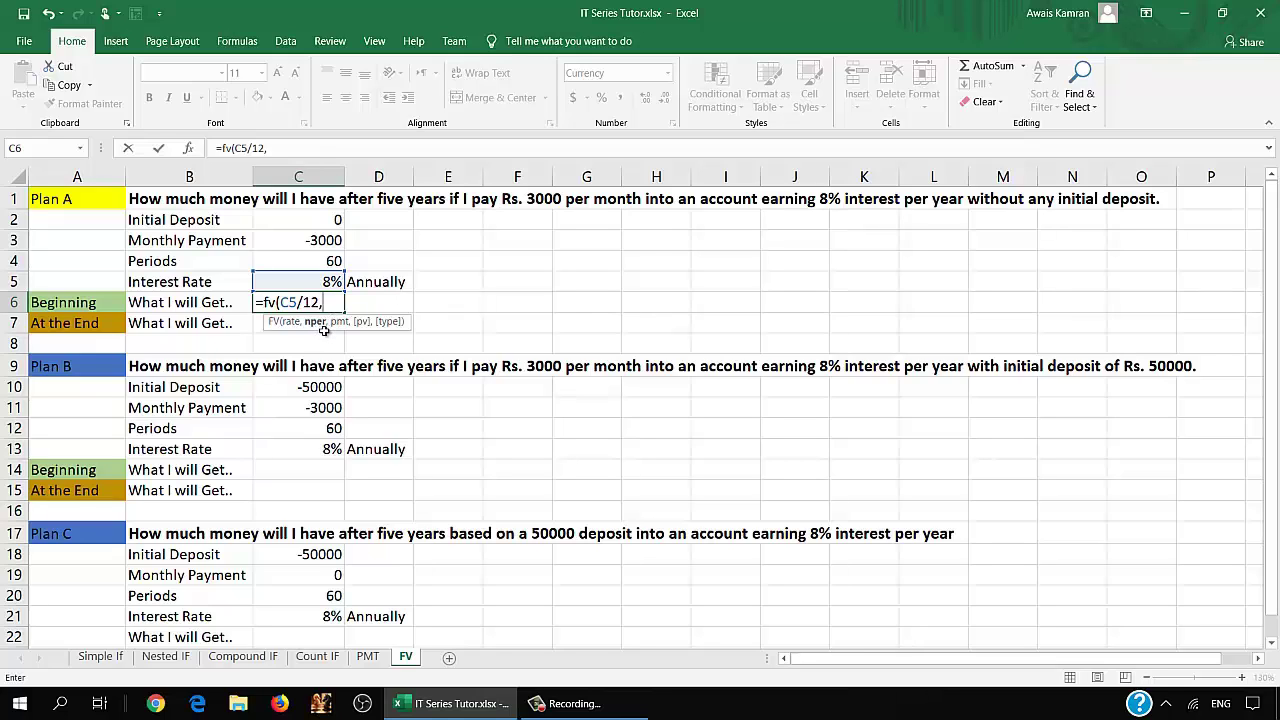
click(333, 261)
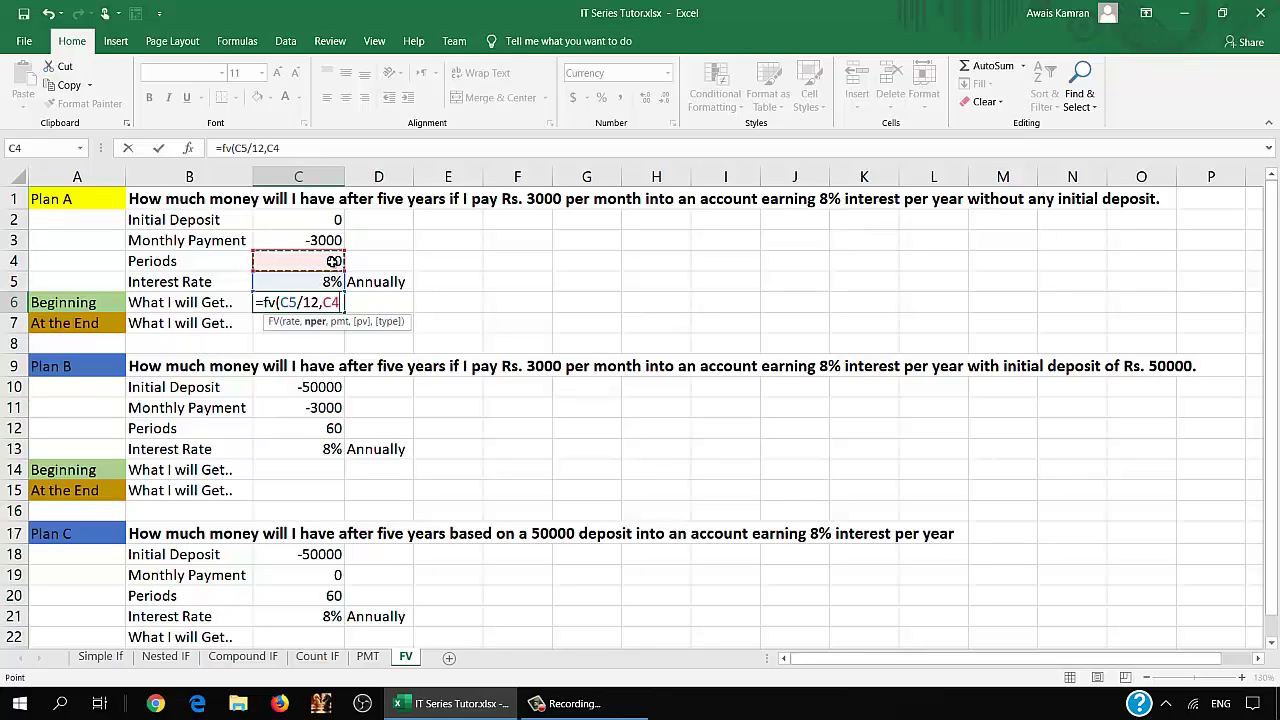
text(,)
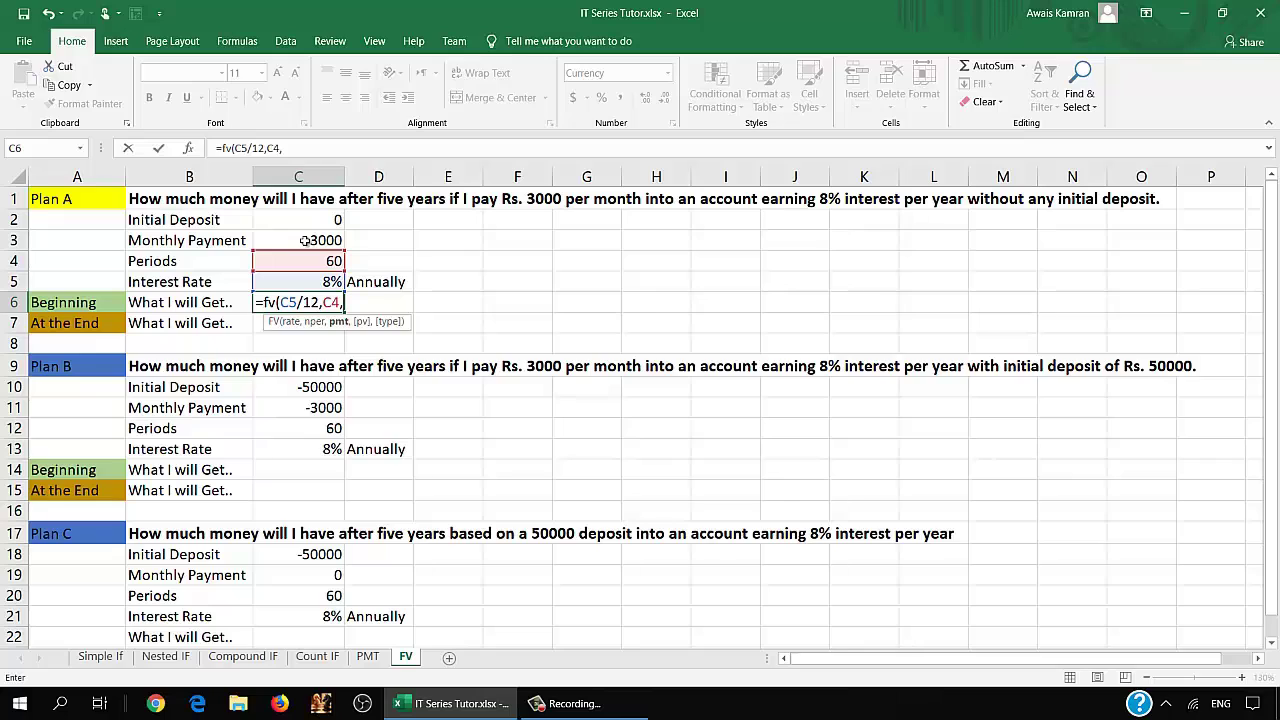
click(304, 241)
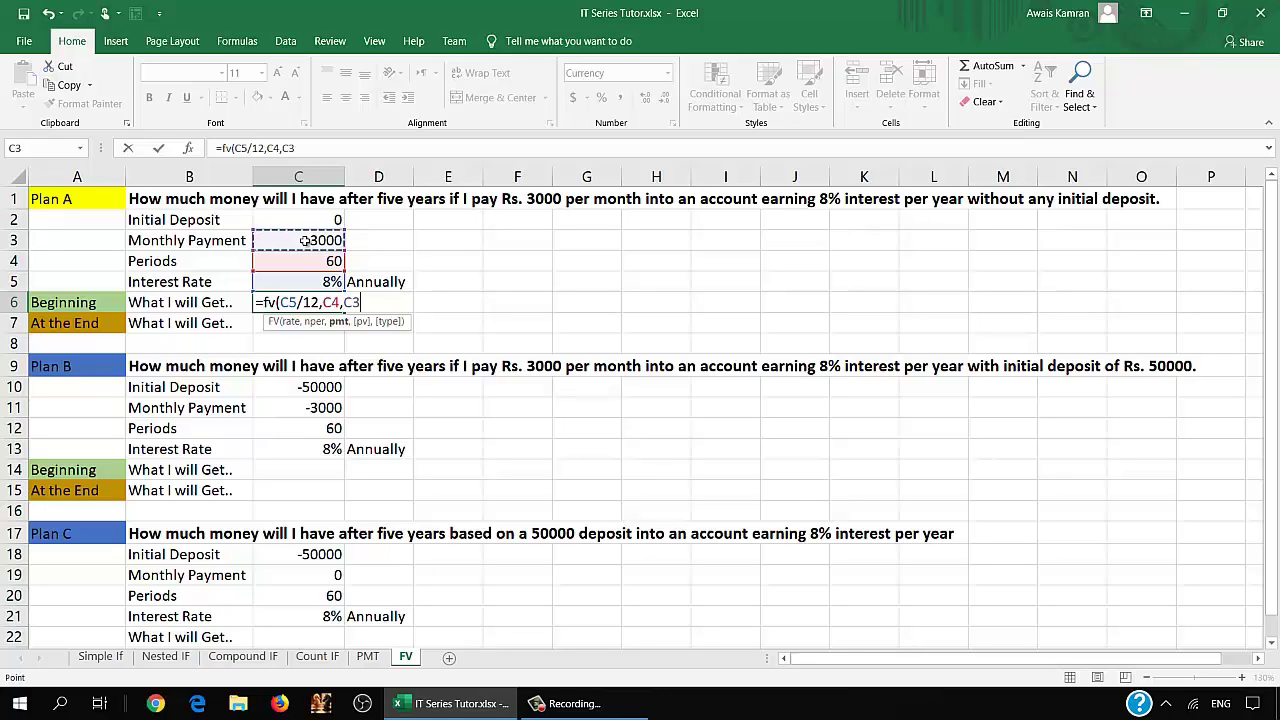
text(,)
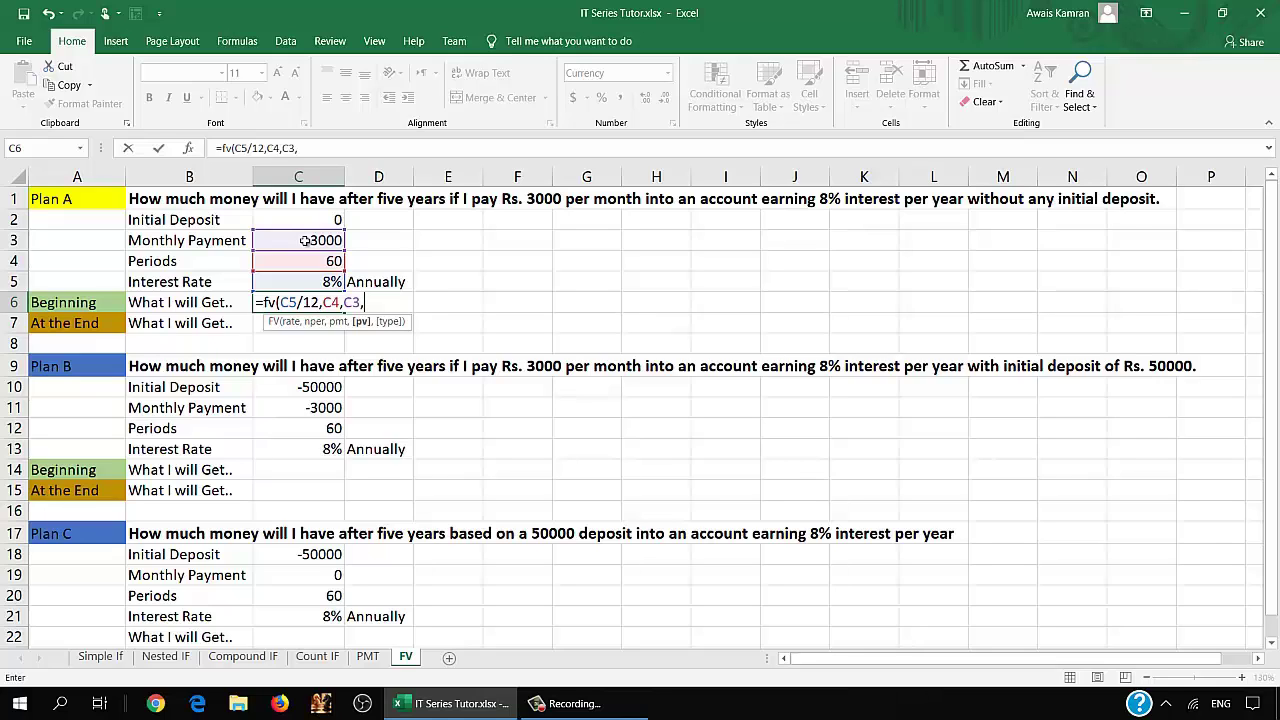
text(,)
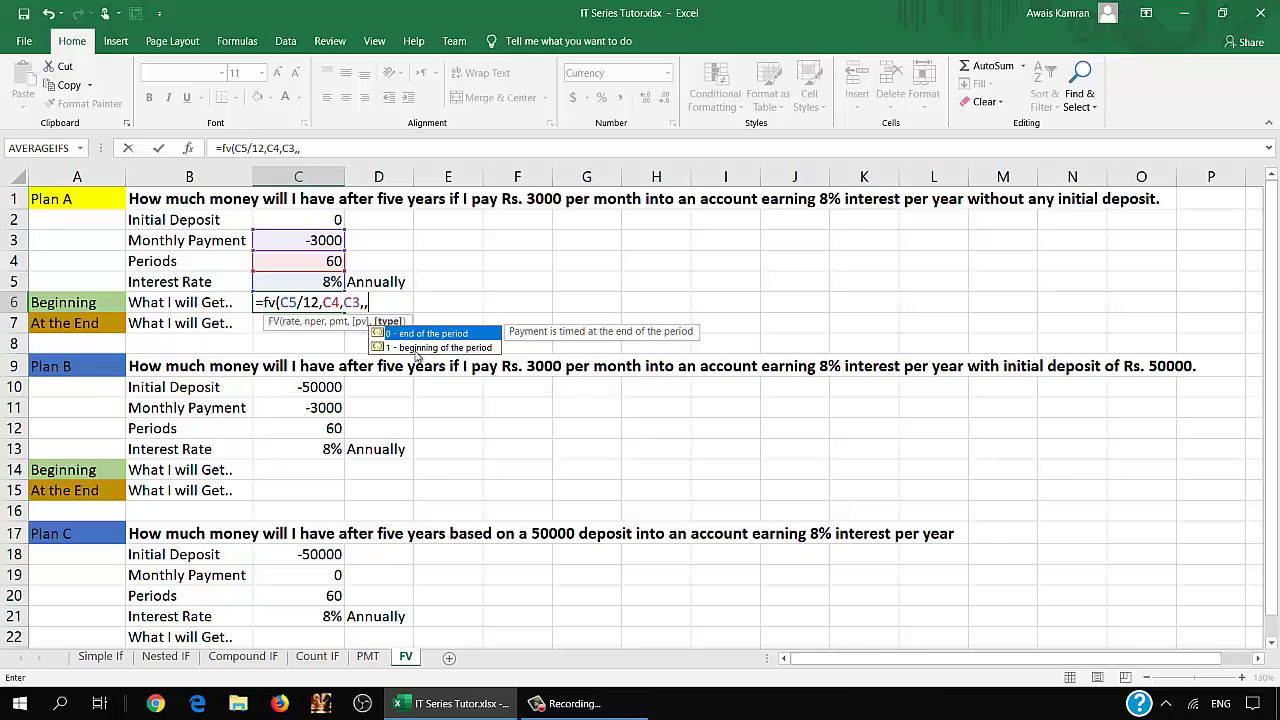
text(1)
text())
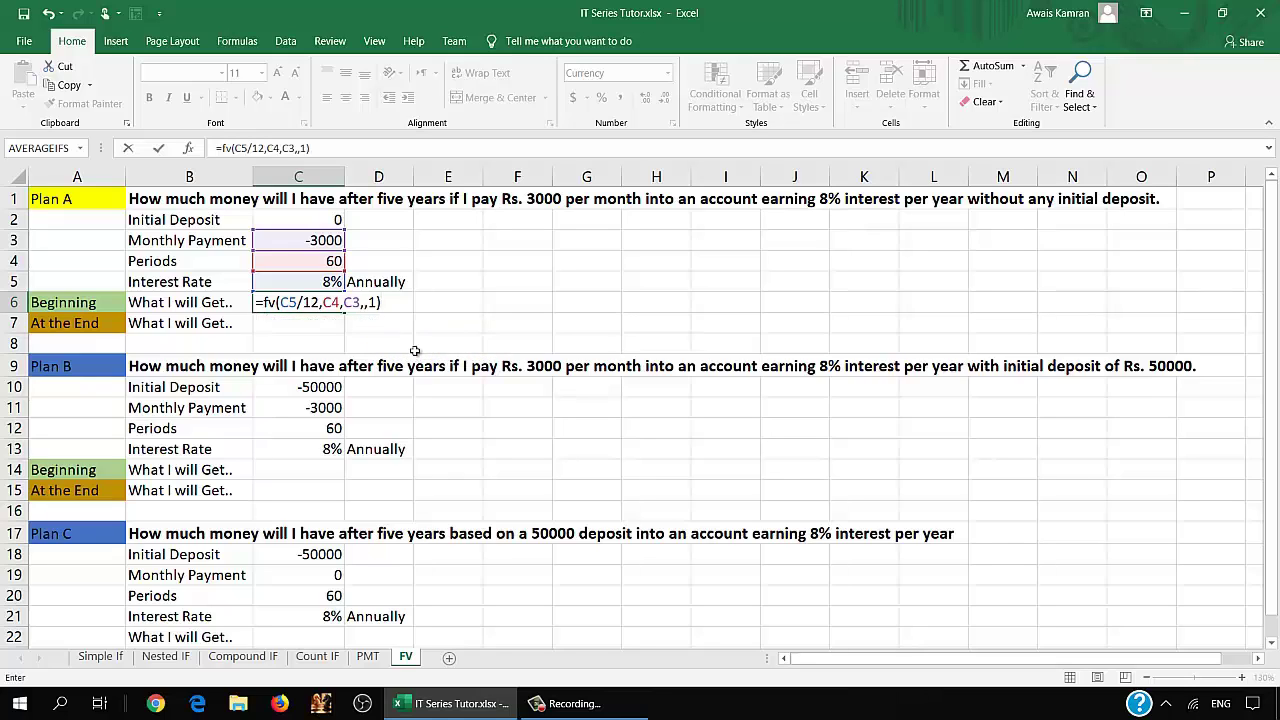
key(Return)
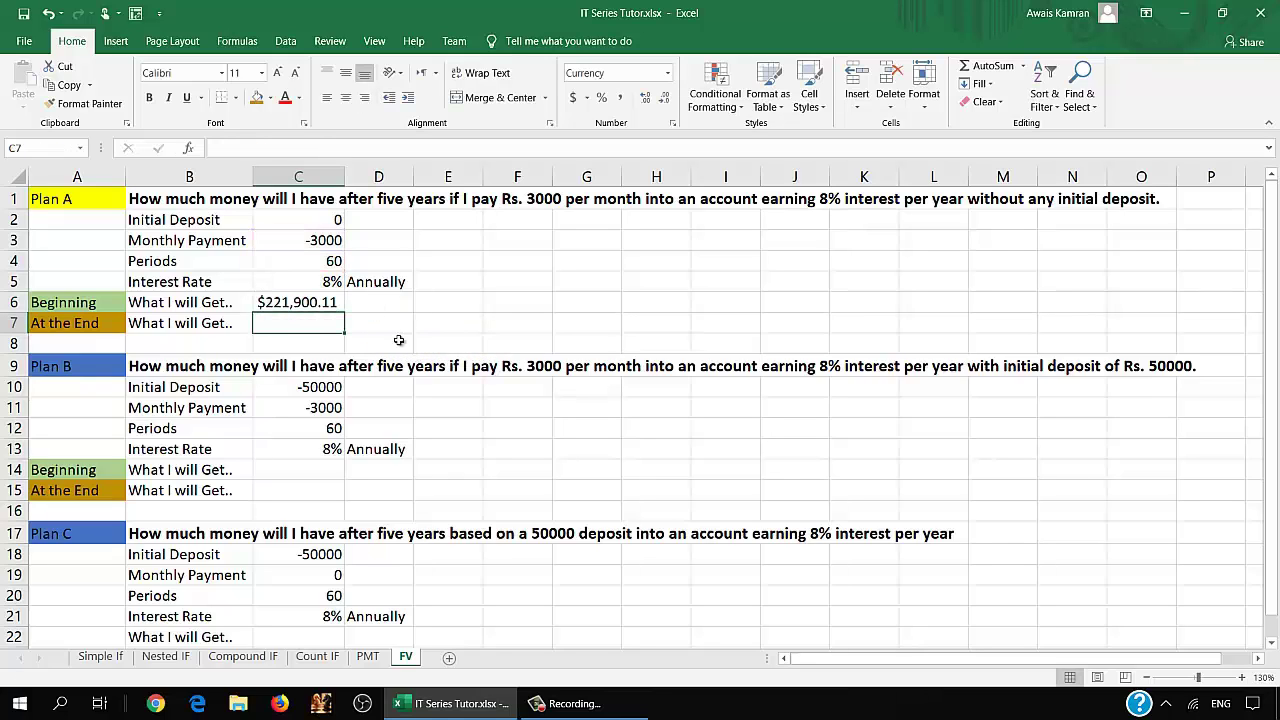
click(302, 306)
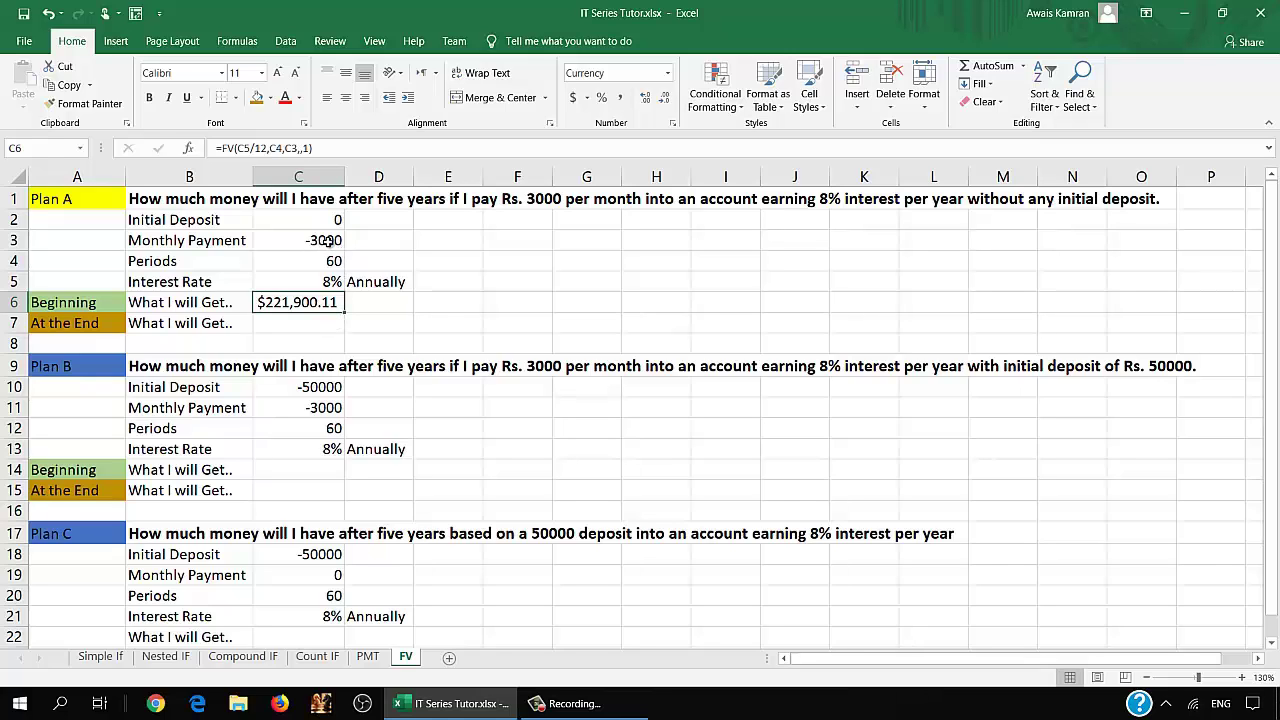
click(316, 325)
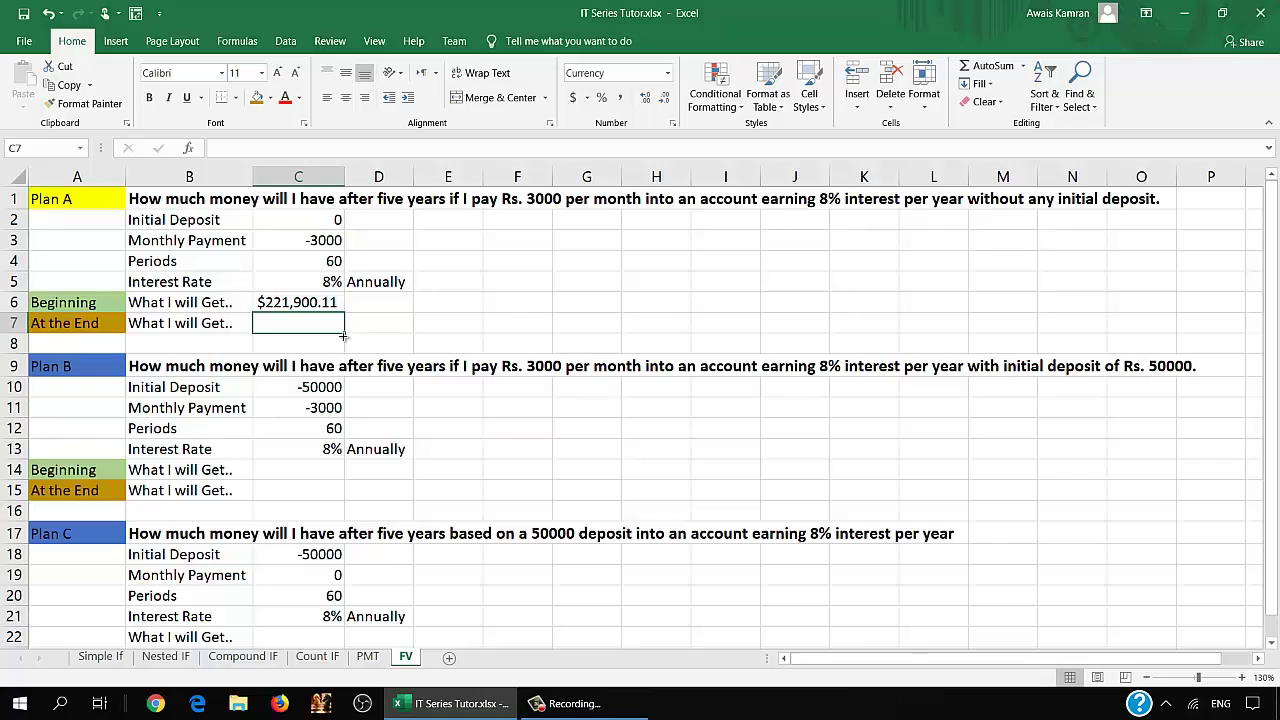
- Enter =fv(C5/12,C4,C3,,0) in C7 to get Plan A's end-of-period value, $220,430.57
text(=)
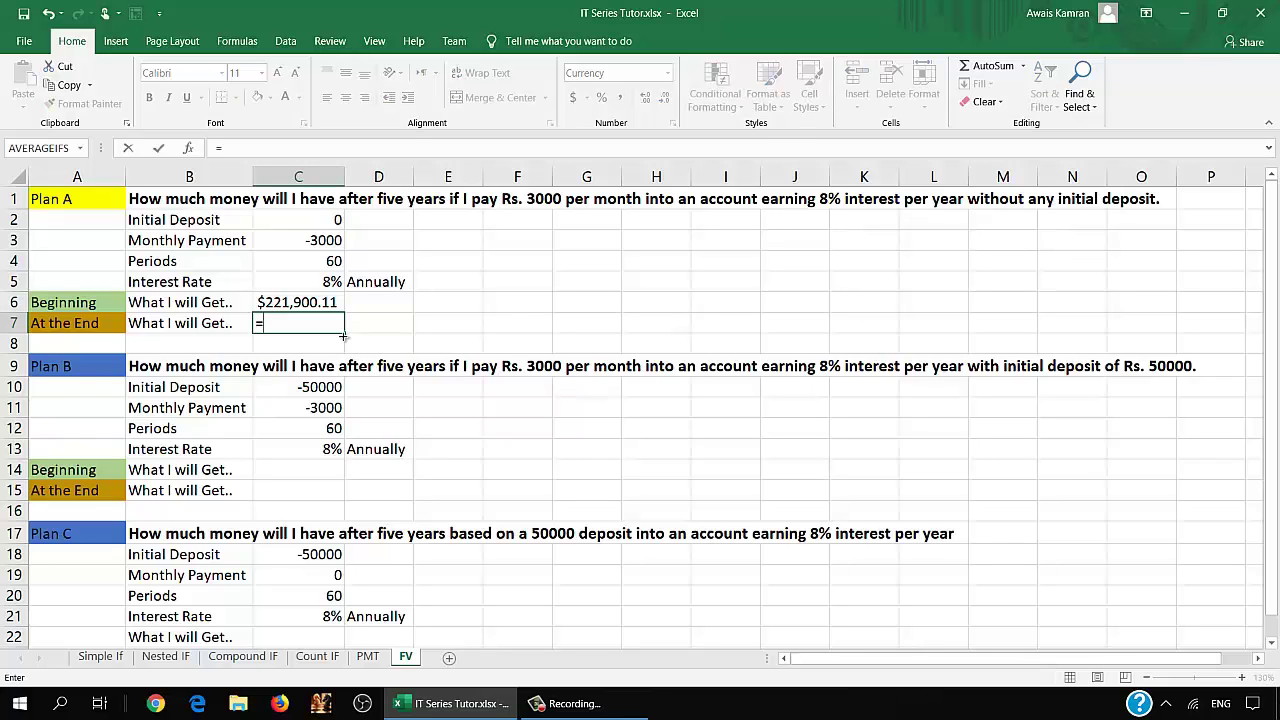
text(fv)
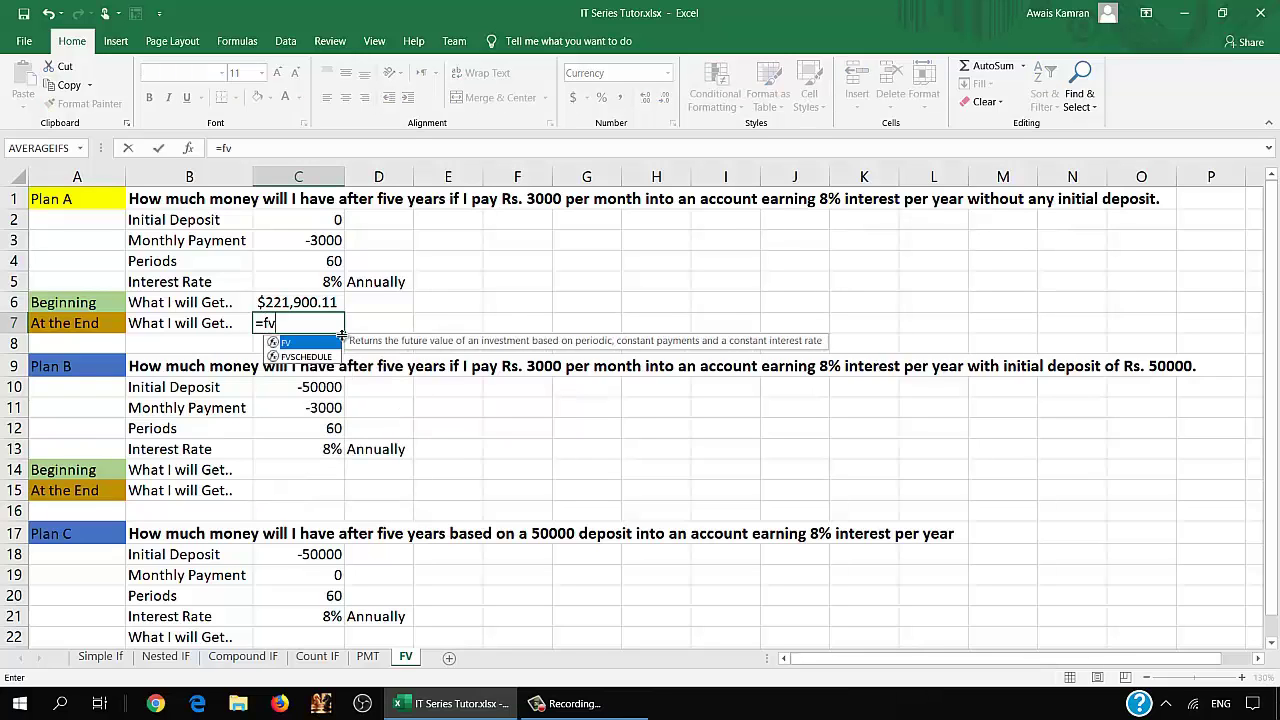
text(()
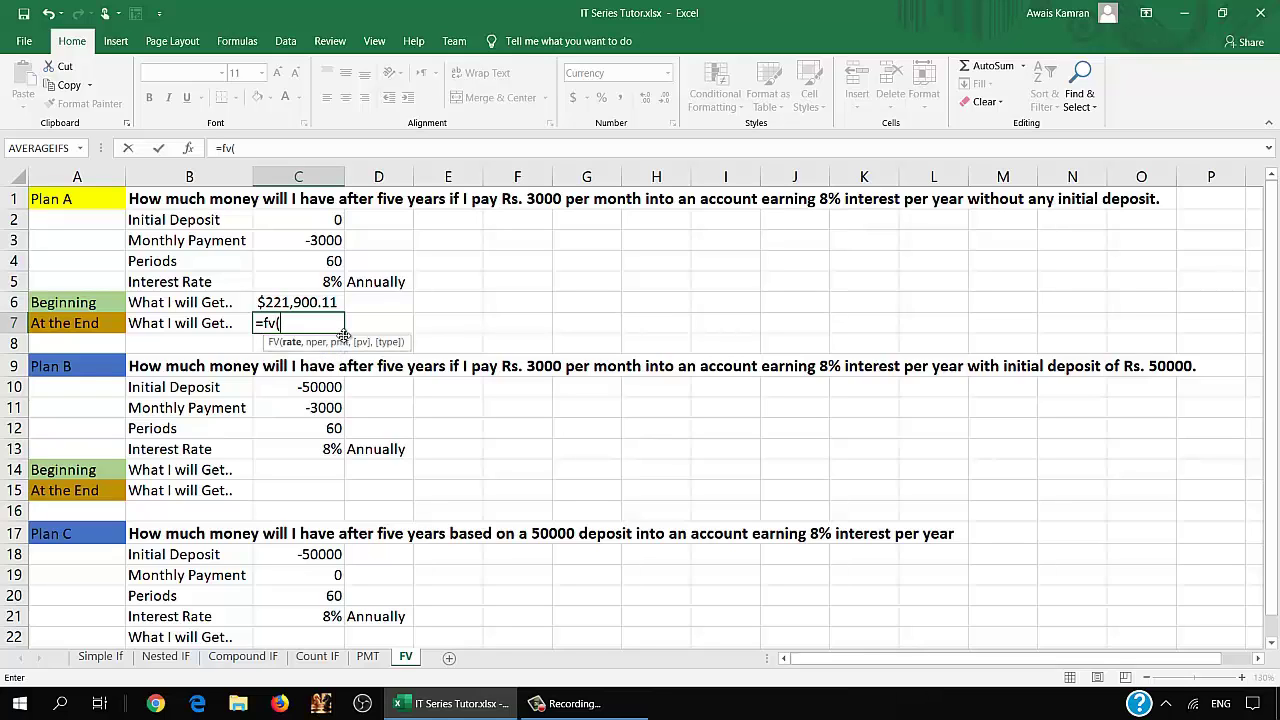
click(321, 283)
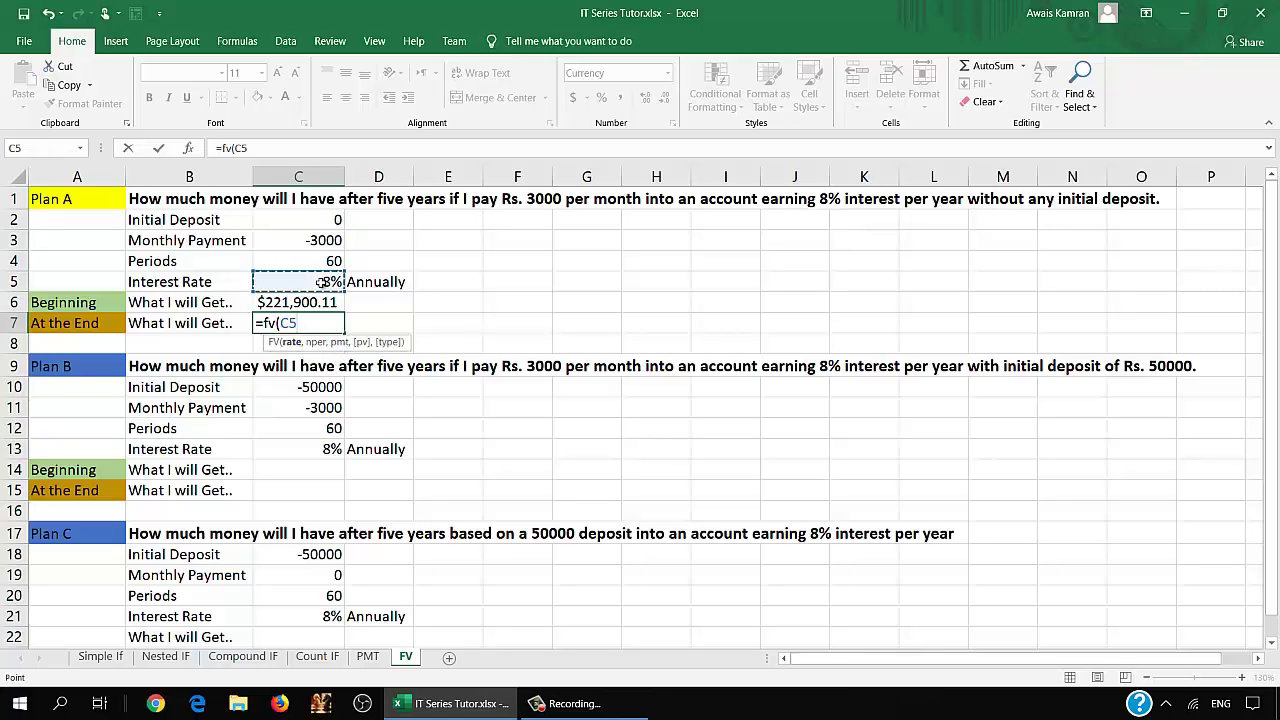
text(/)
text(12,)
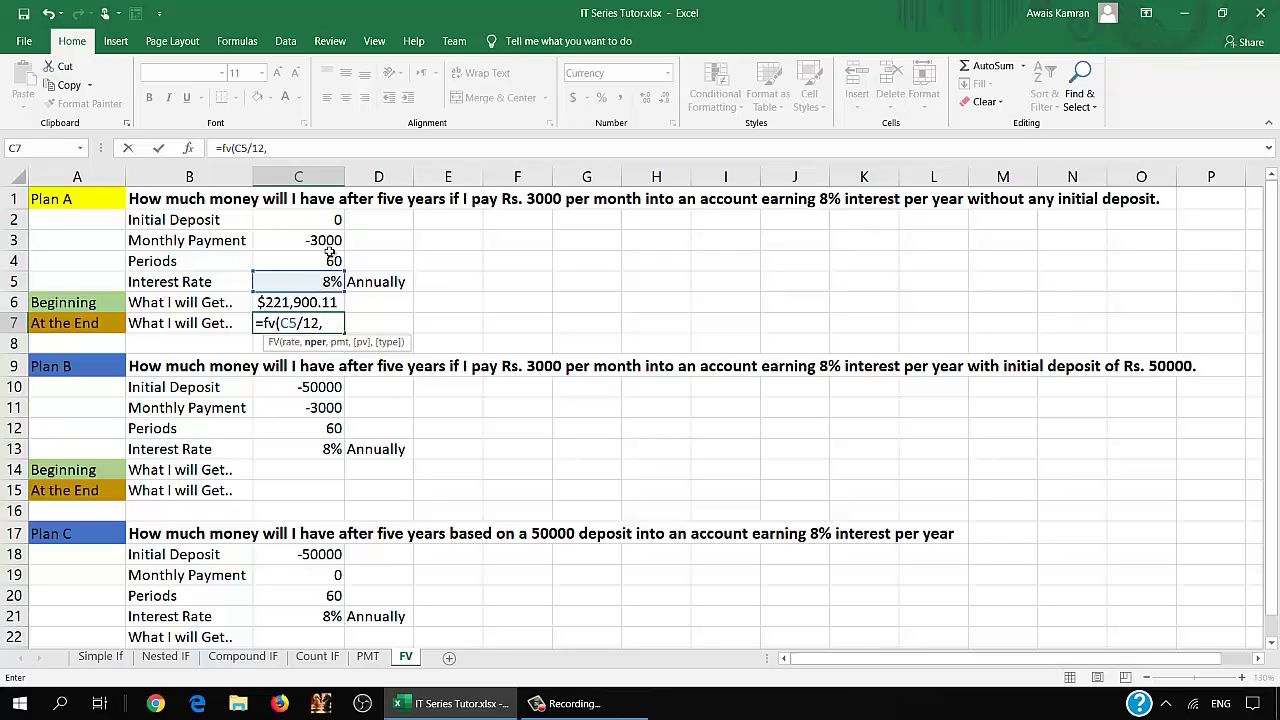
click(327, 258)
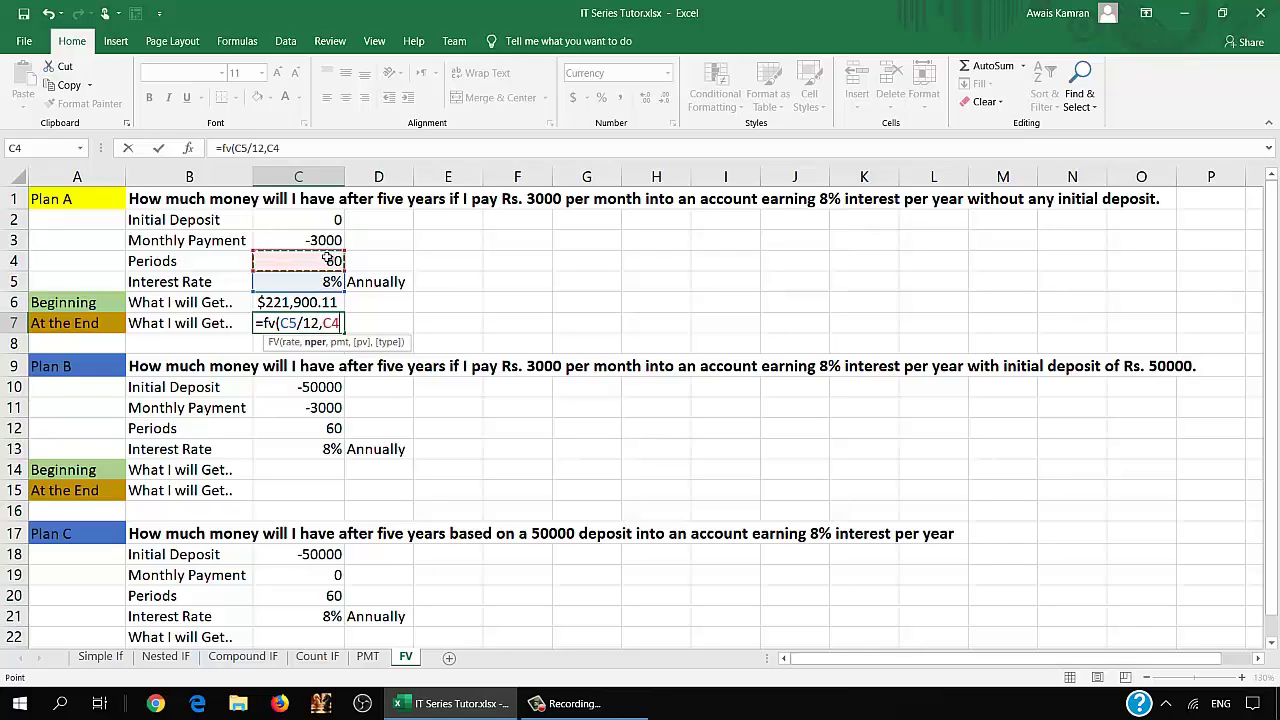
text(,)
click(322, 242)
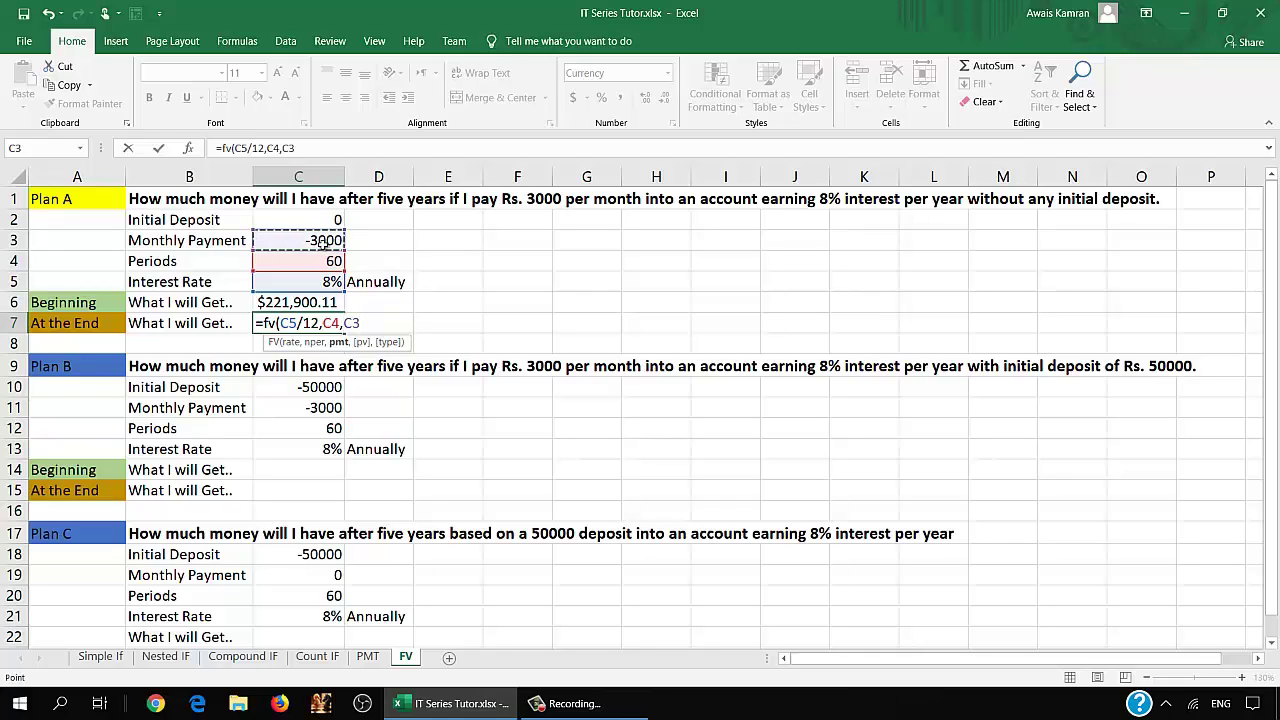
text(,)
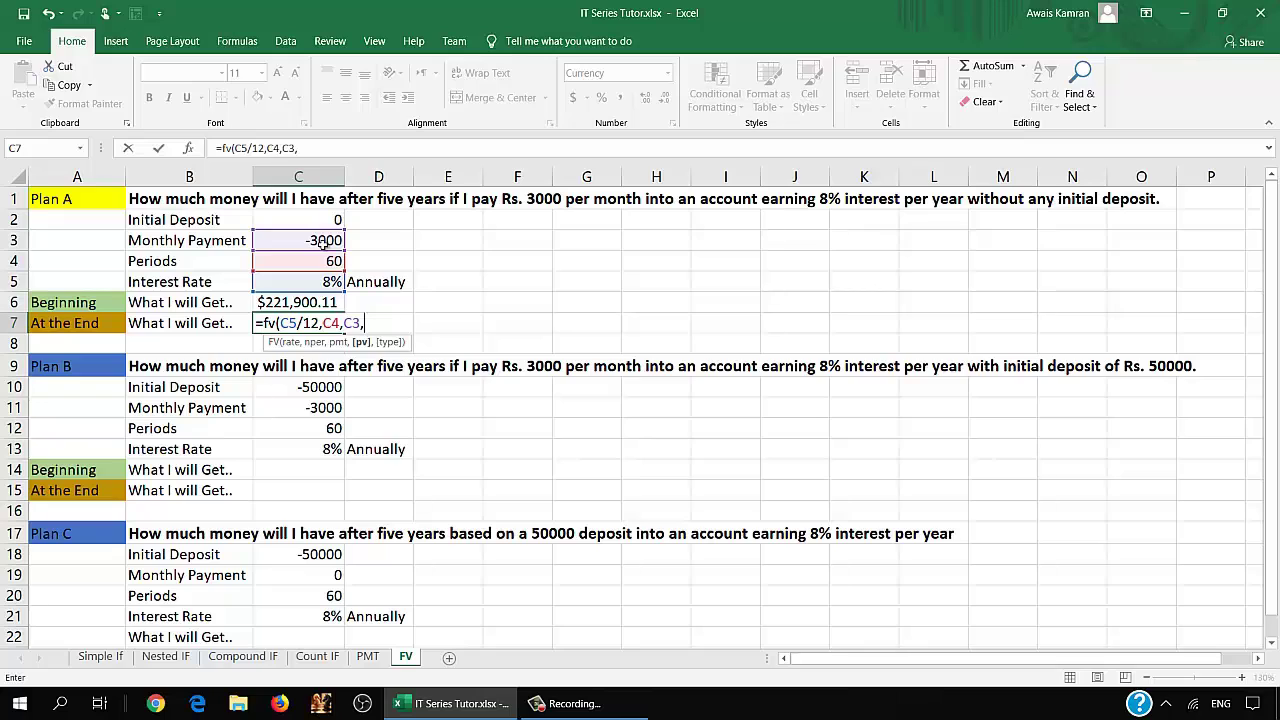
text(,)
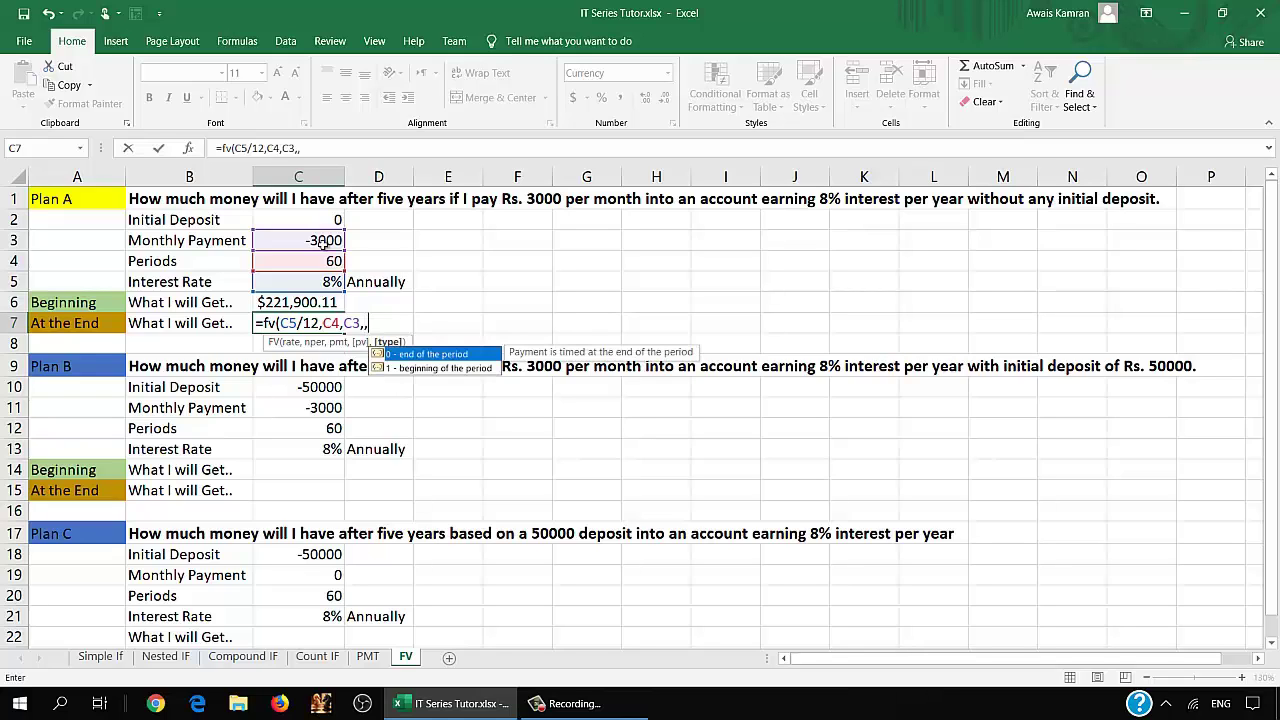
text(0)
text())
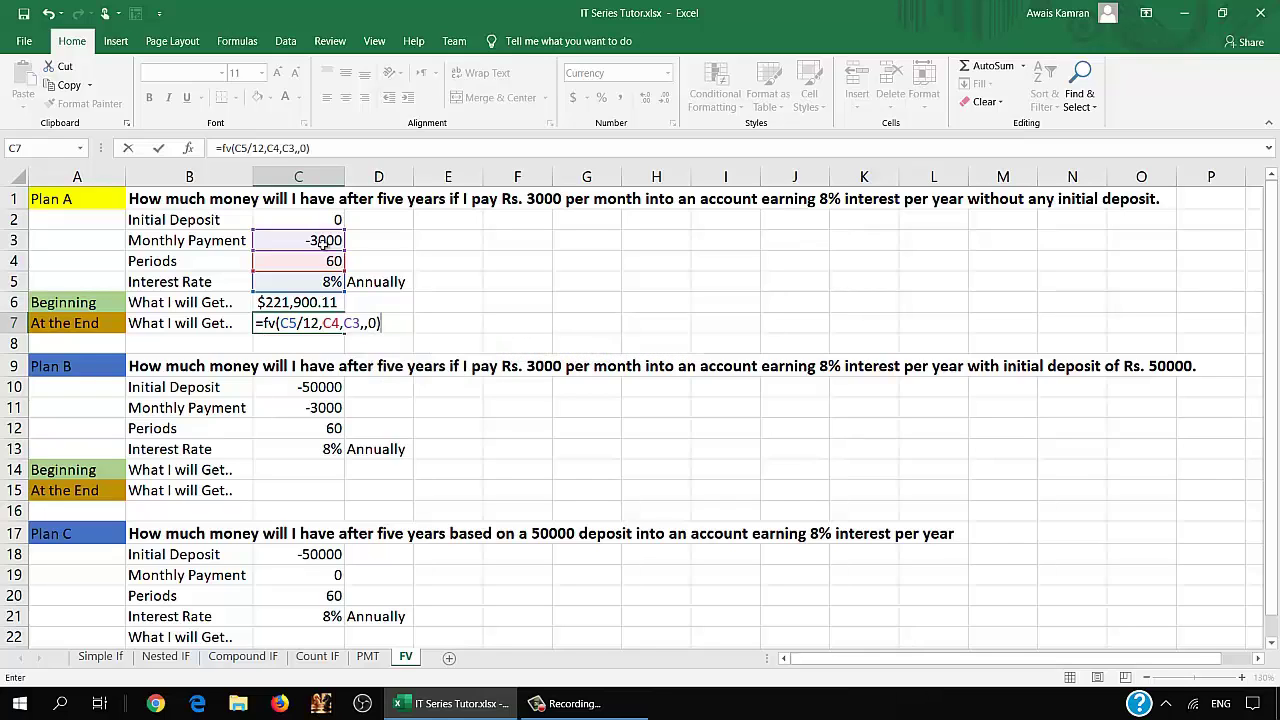
key(Return)
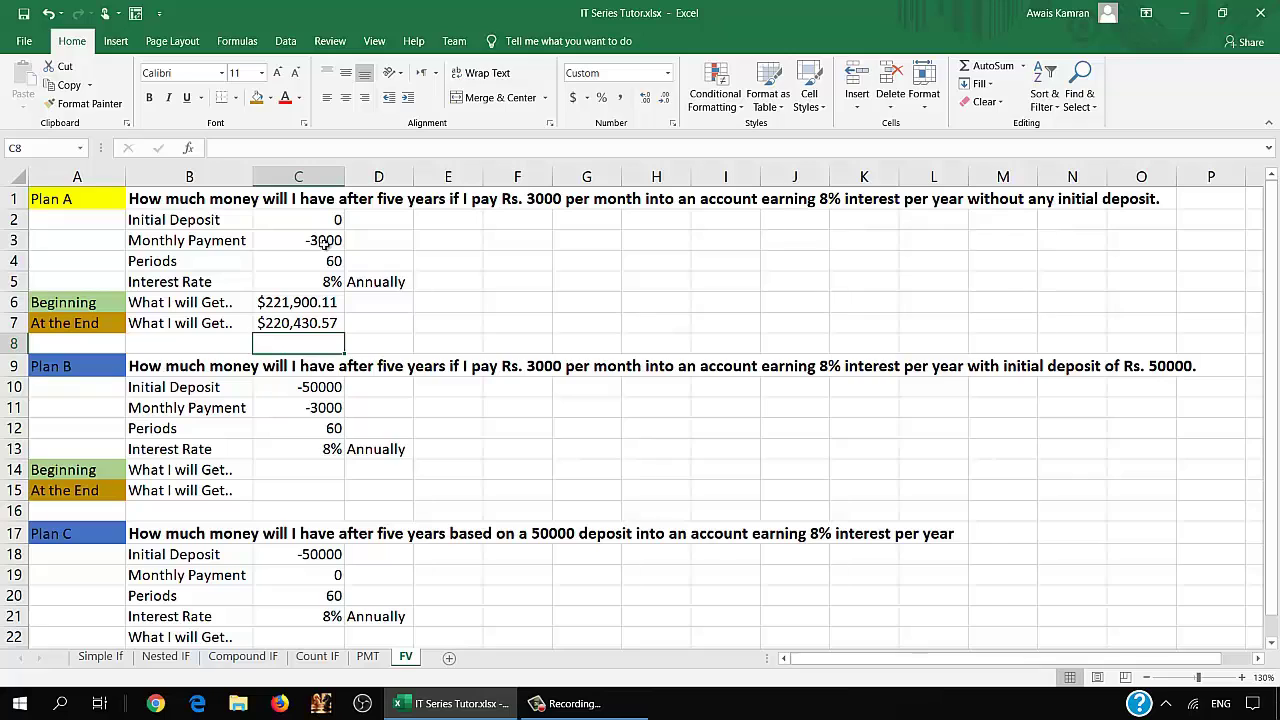
click(300, 323)
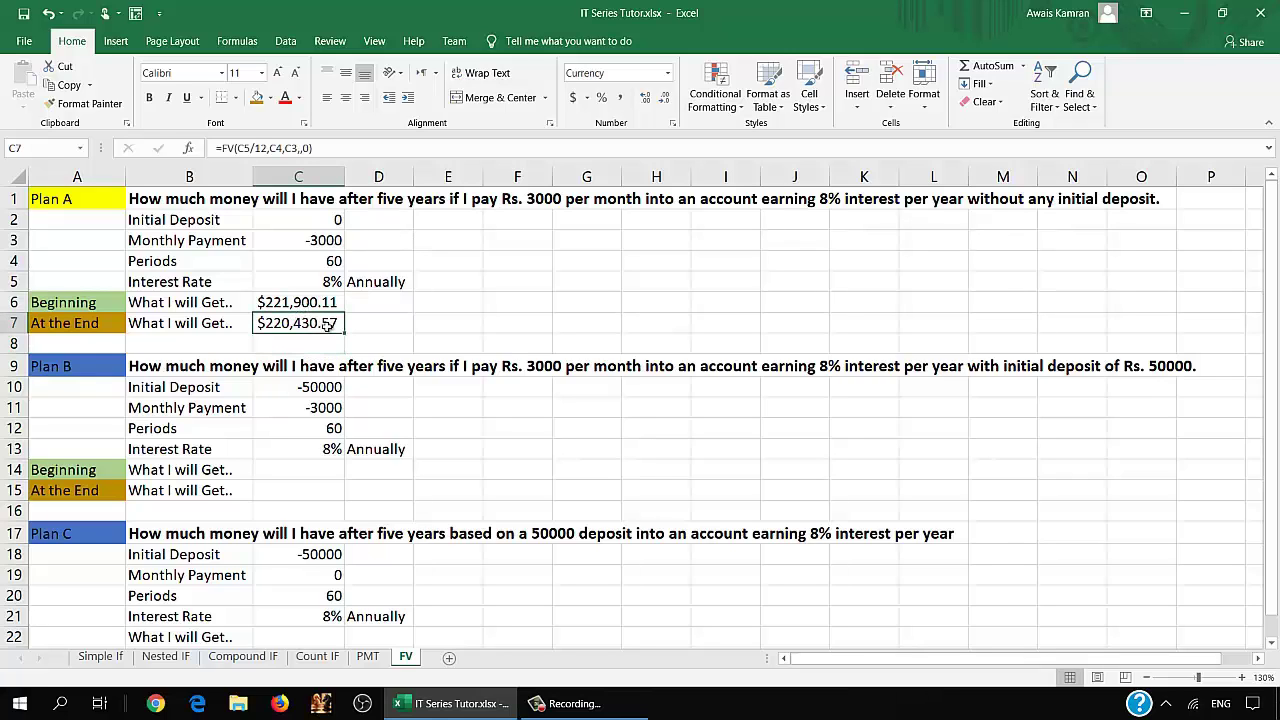
click(292, 305)
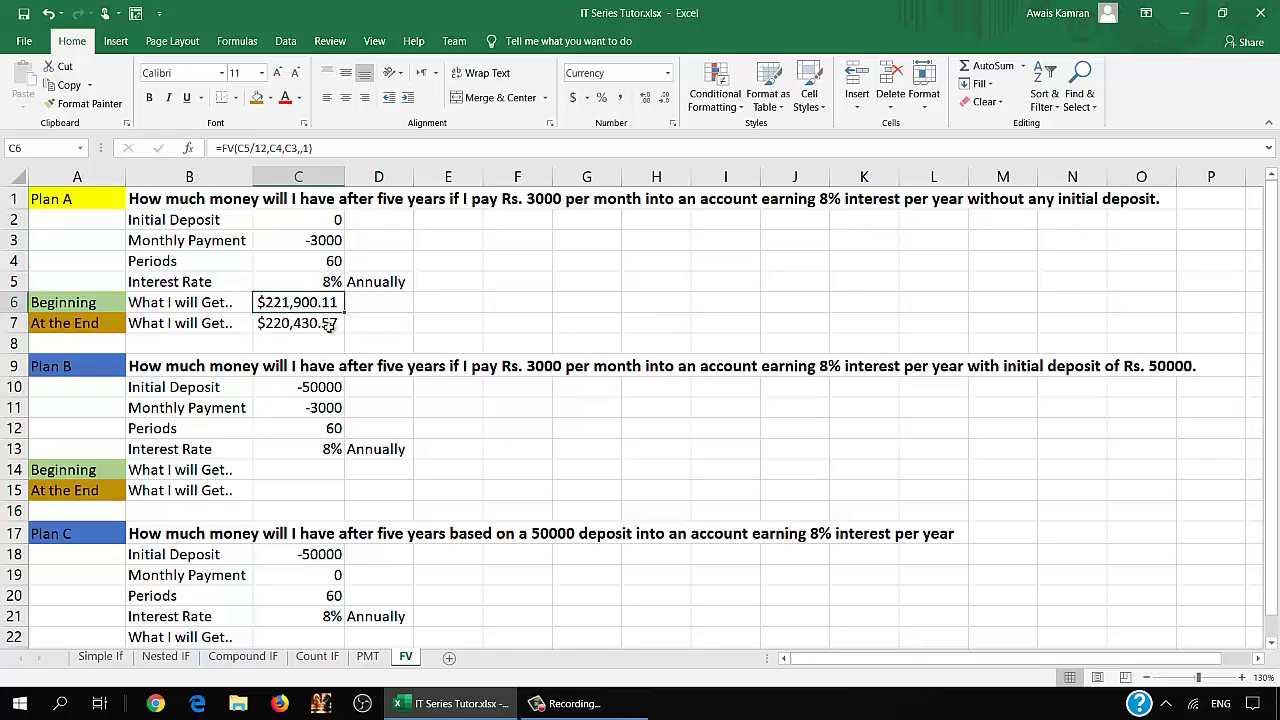
click(329, 323)
click(329, 303)
click(270, 323)
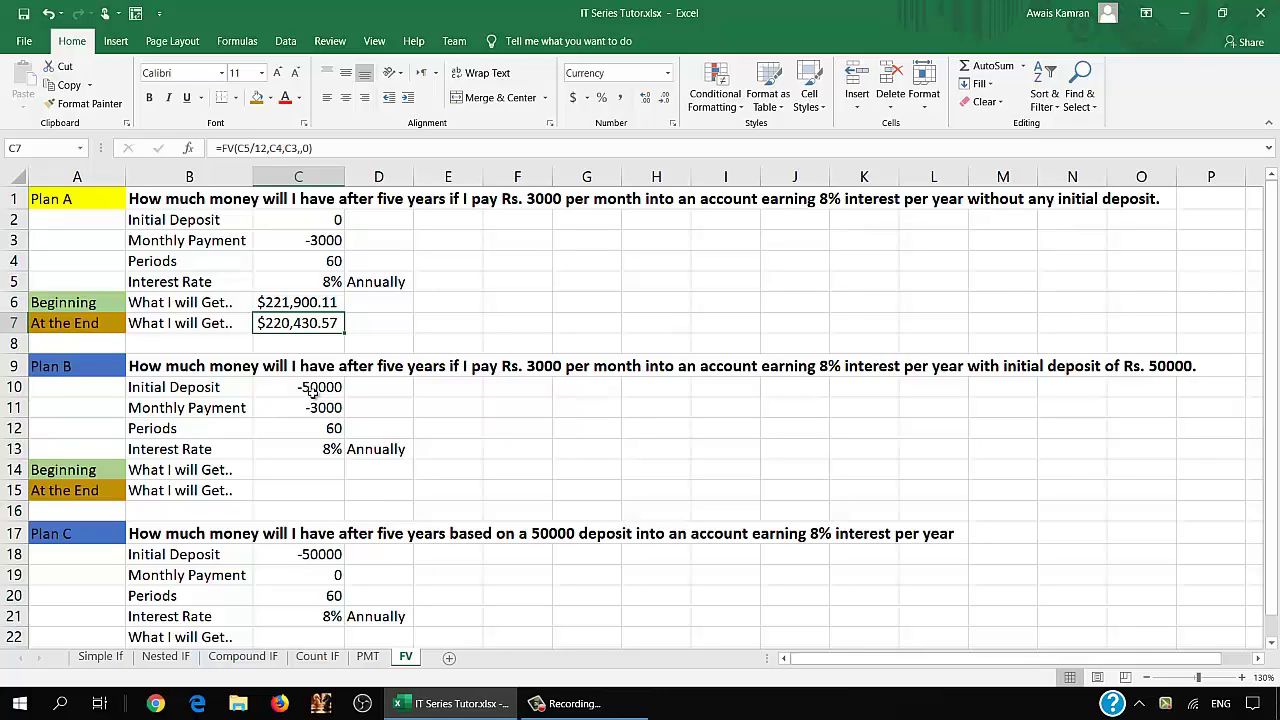
- Enter =fv(C13/12,C12,C11,C10,1) in C14, giving Plan B's beginning-of-period value $296,392.39
click(303, 471)
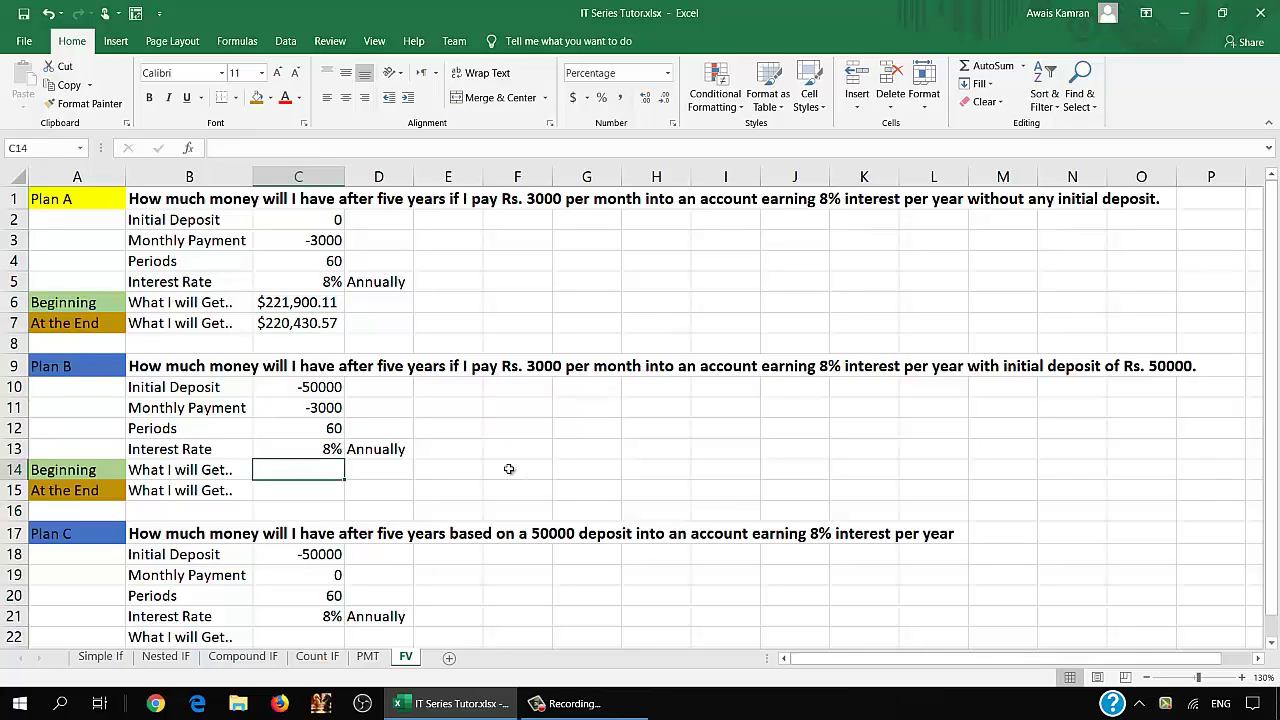
text(=)
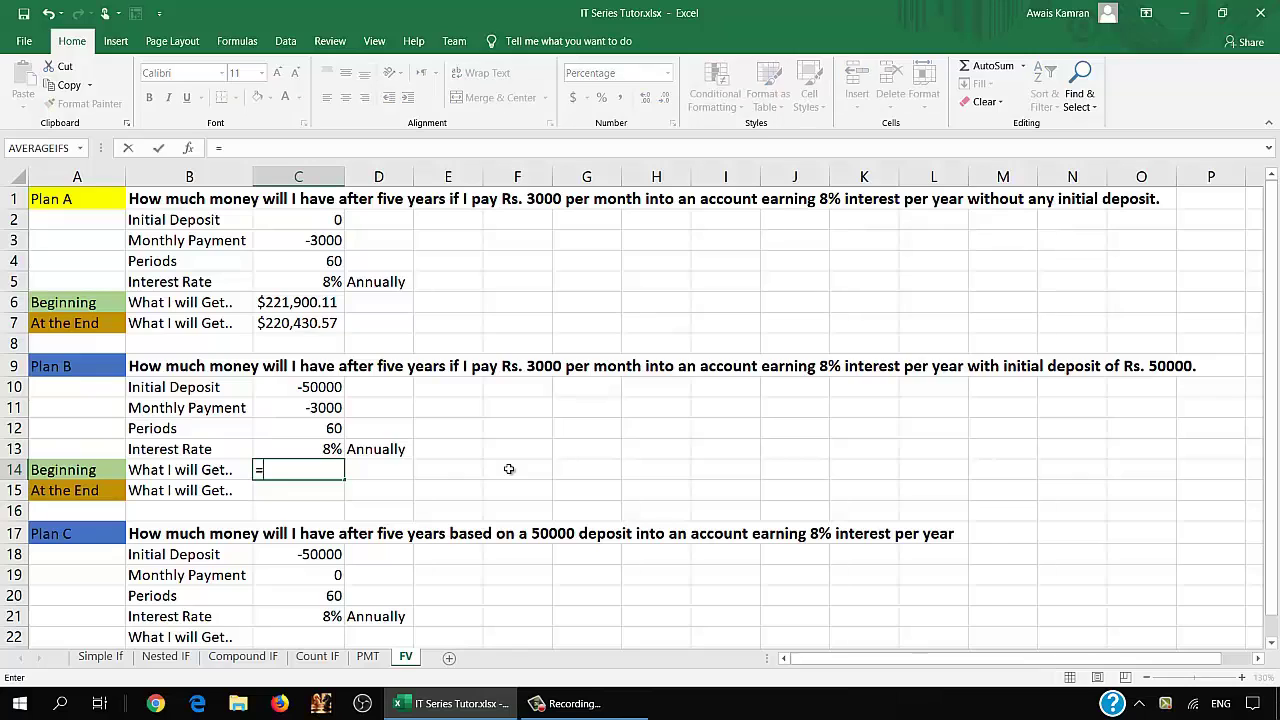
text(fv()
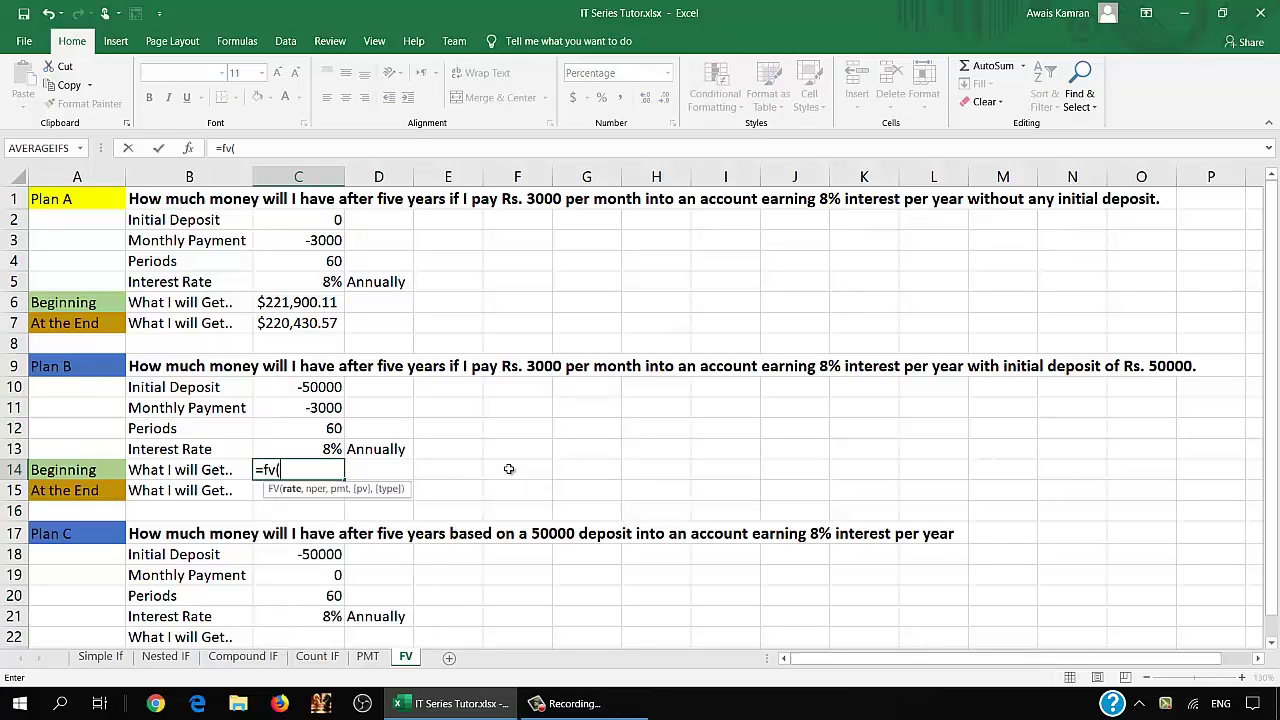
click(322, 448)
text(/)
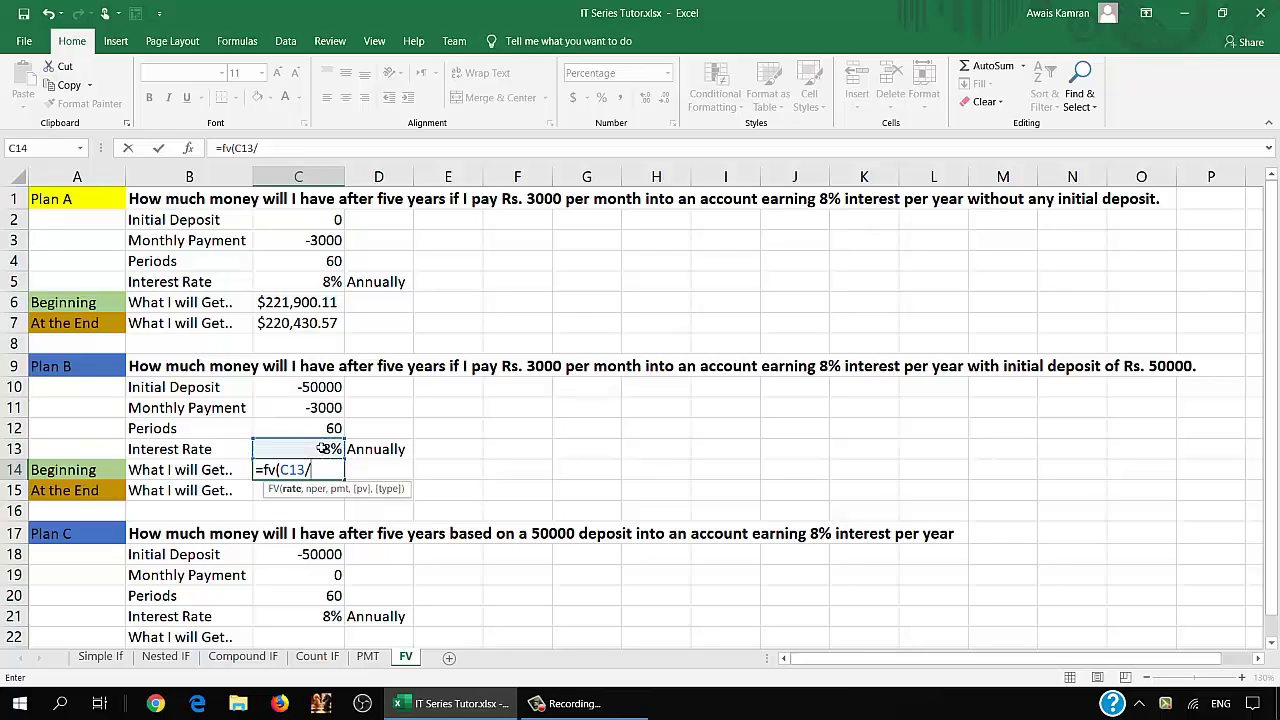
text(12,)
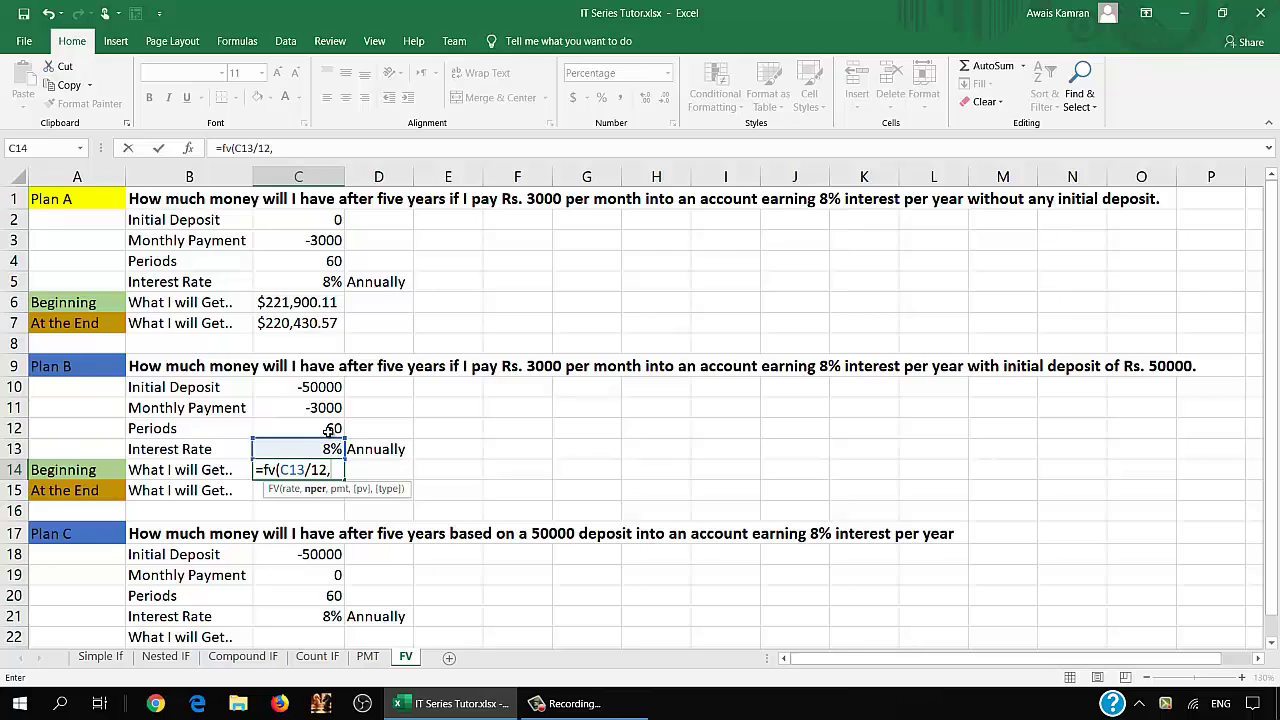
click(330, 430)
text(,)
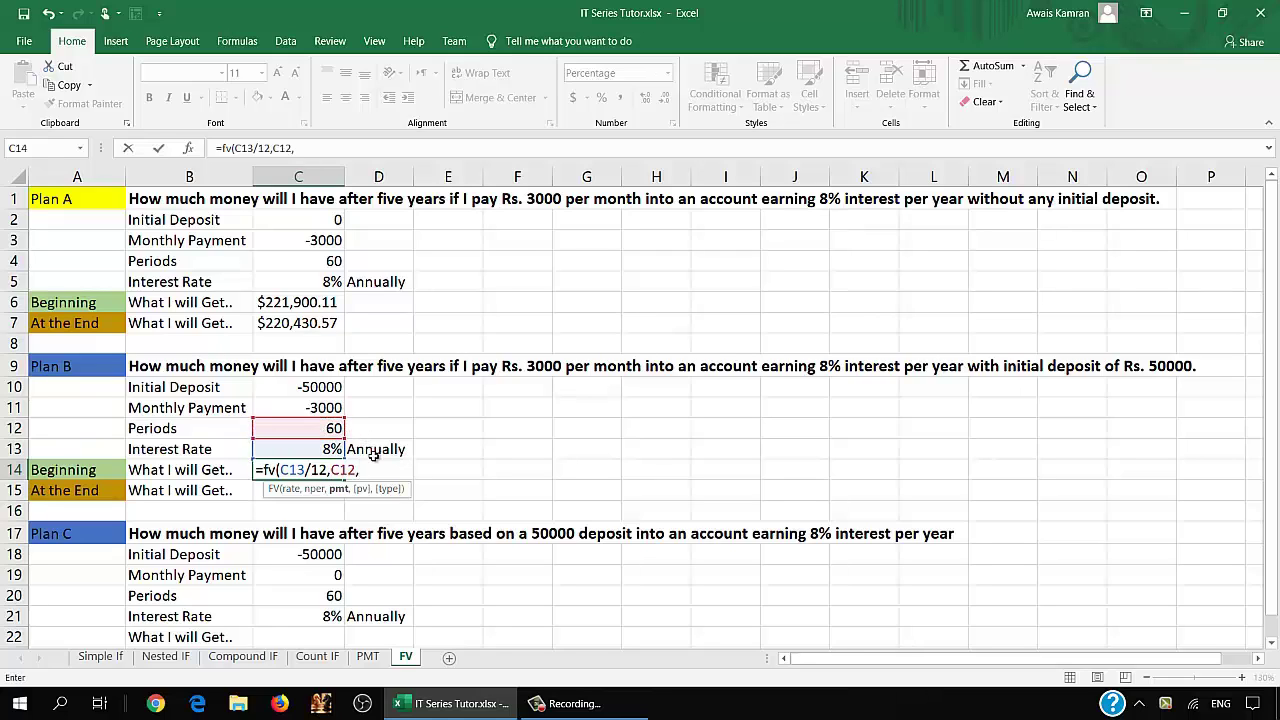
click(330, 405)
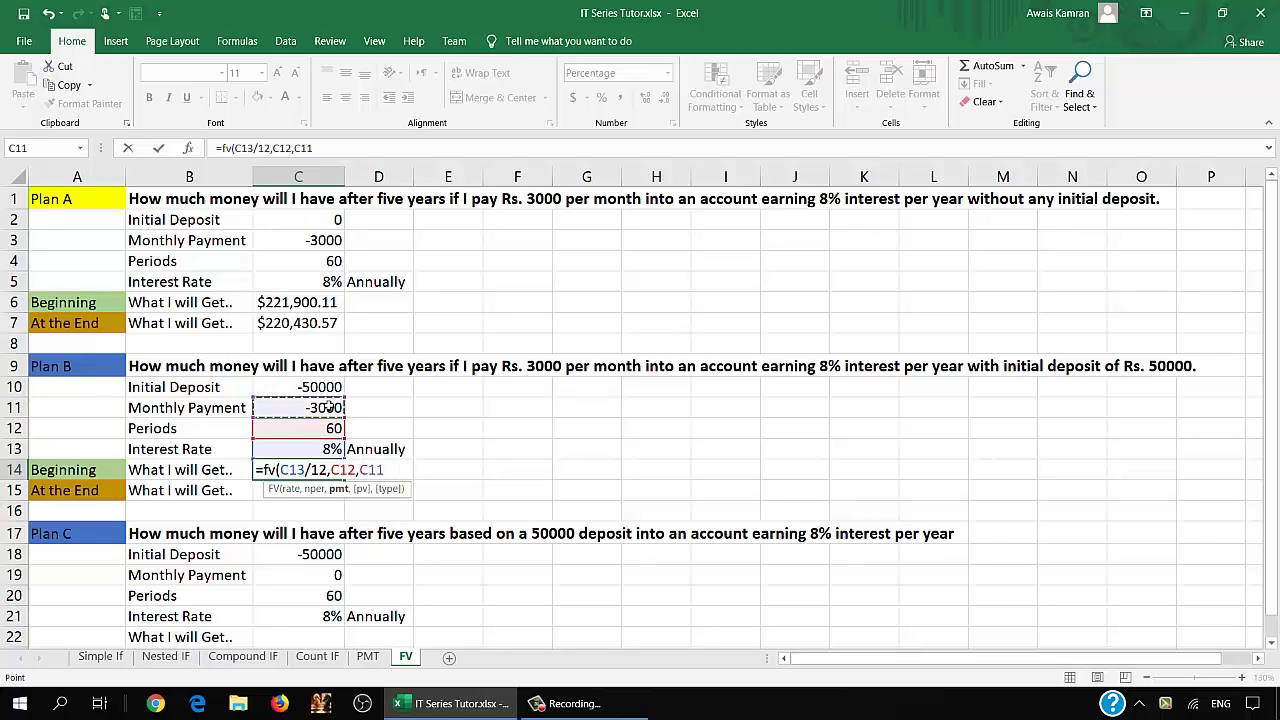
text(,)
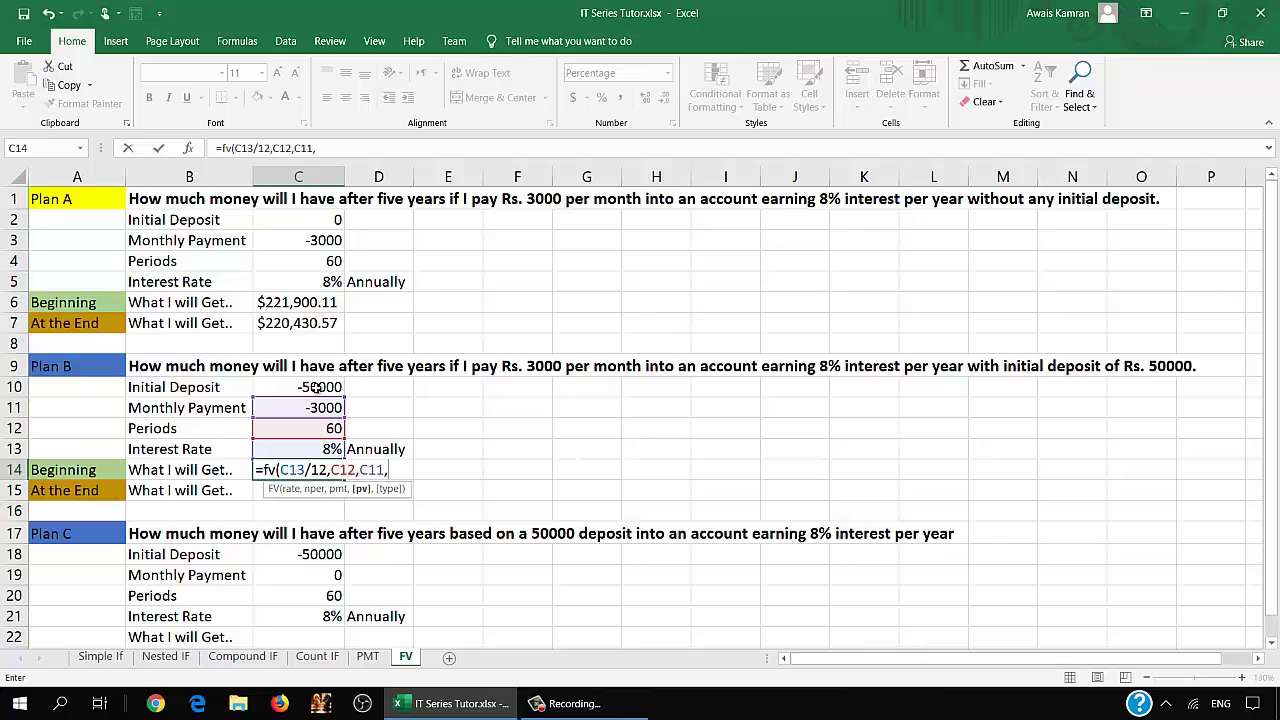
click(315, 387)
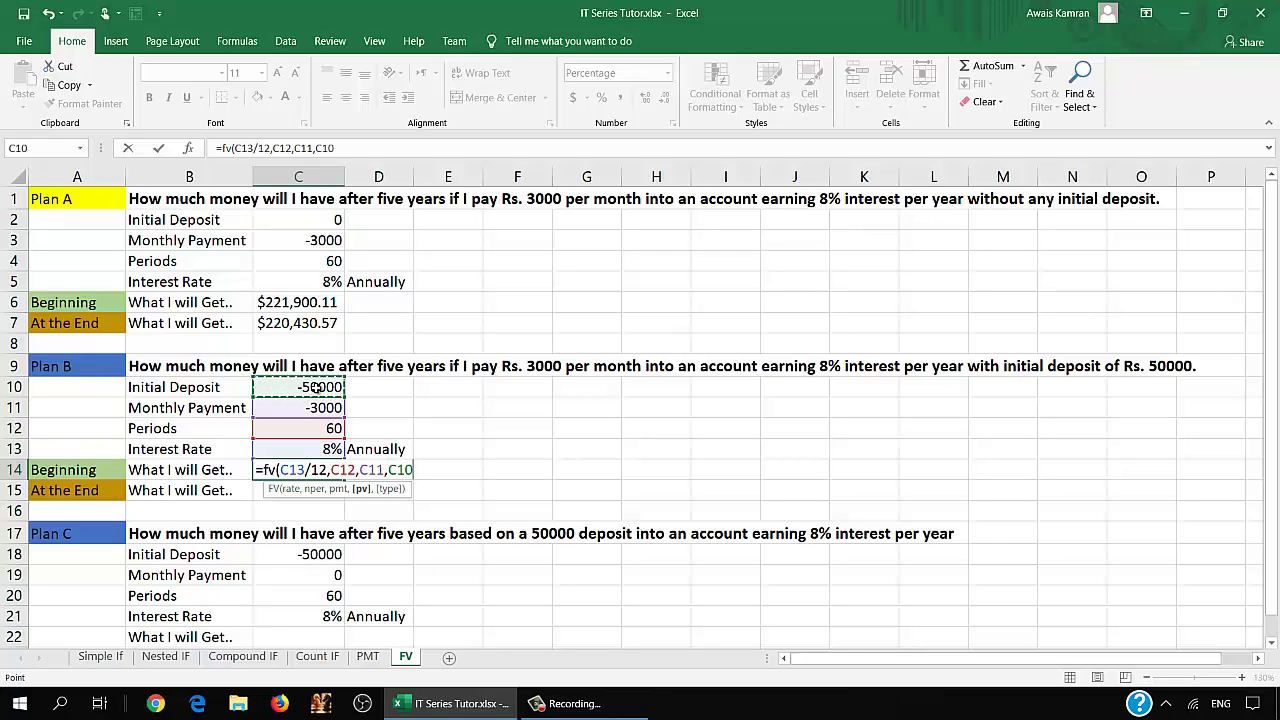
text(,0)
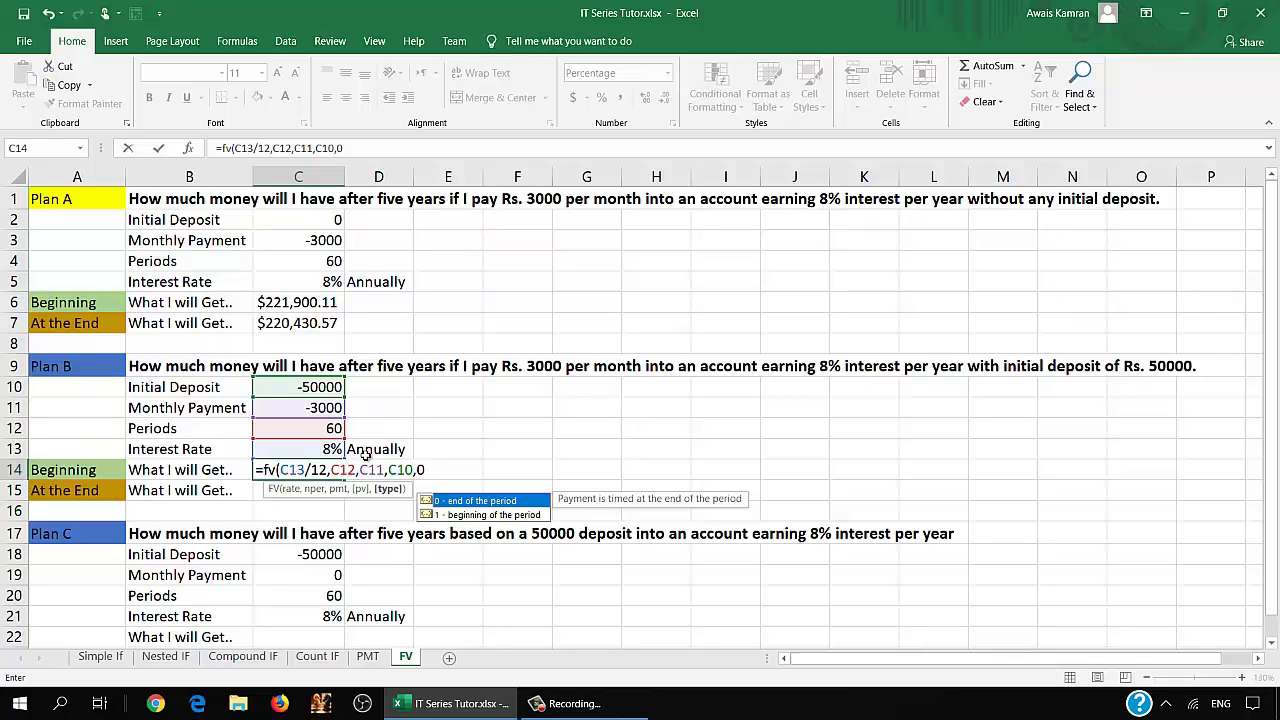
key(BackSpace)
text(1)
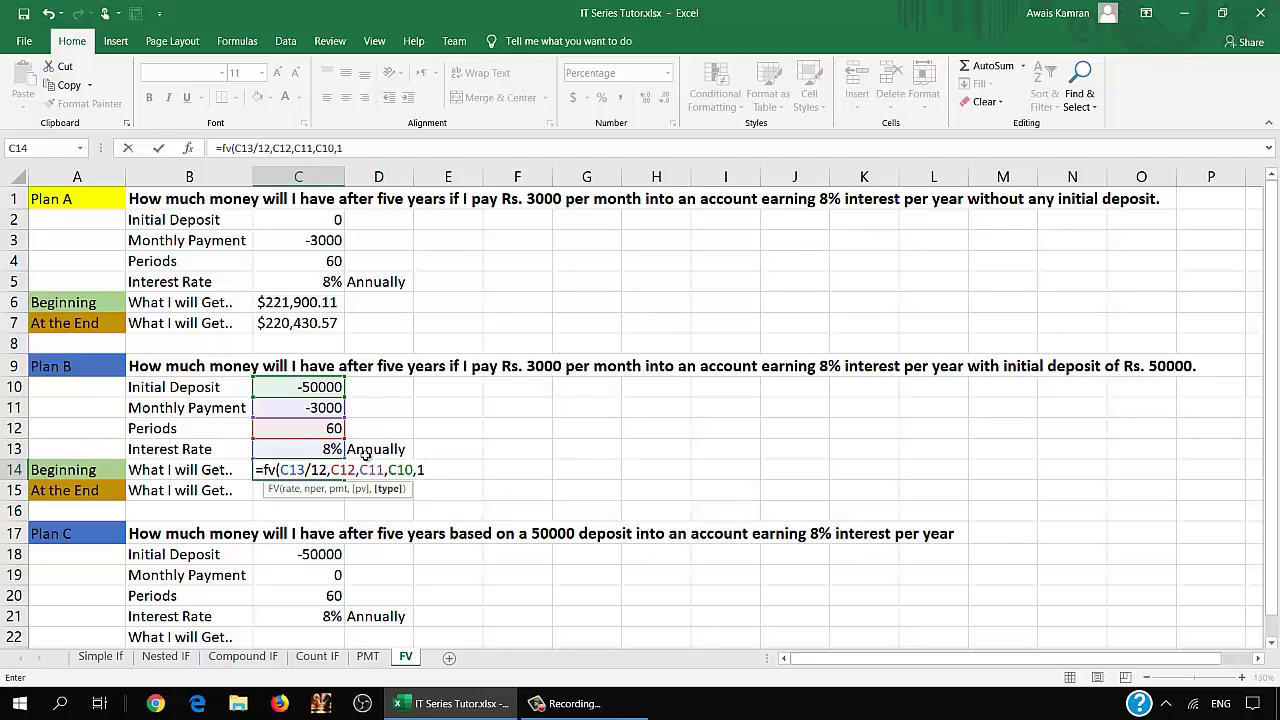
text())
key(Return)
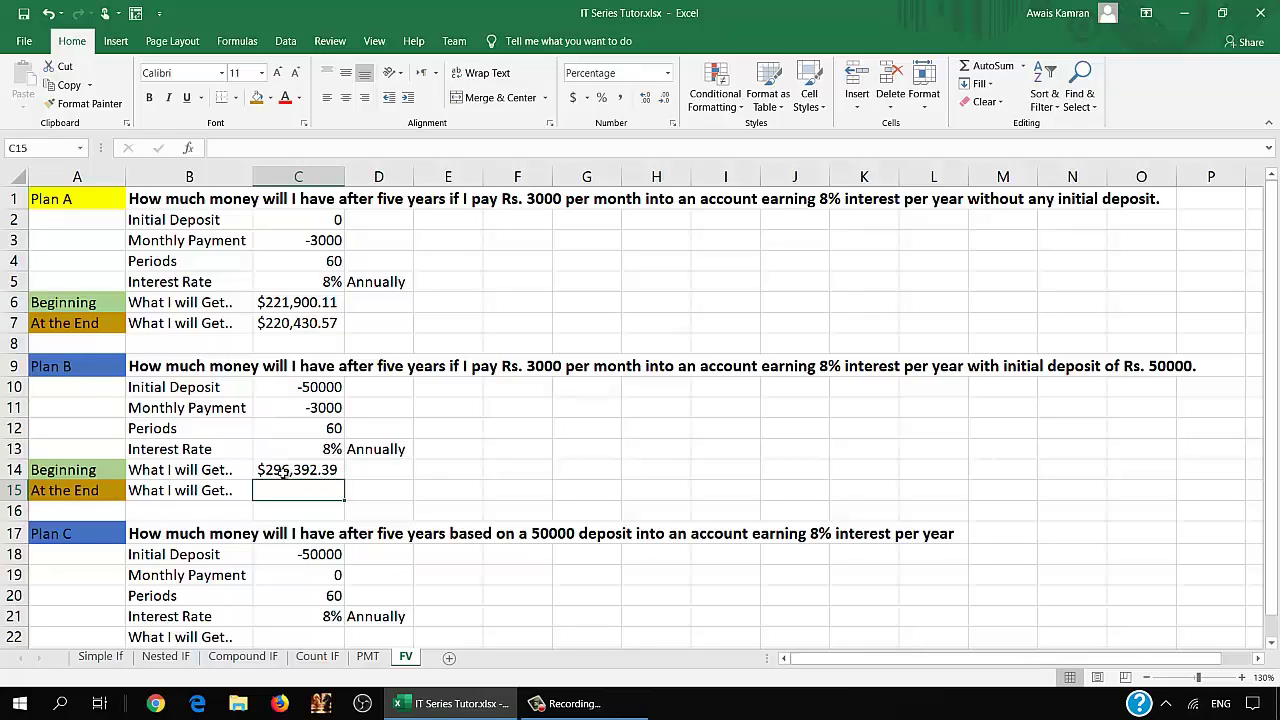
click(285, 472)
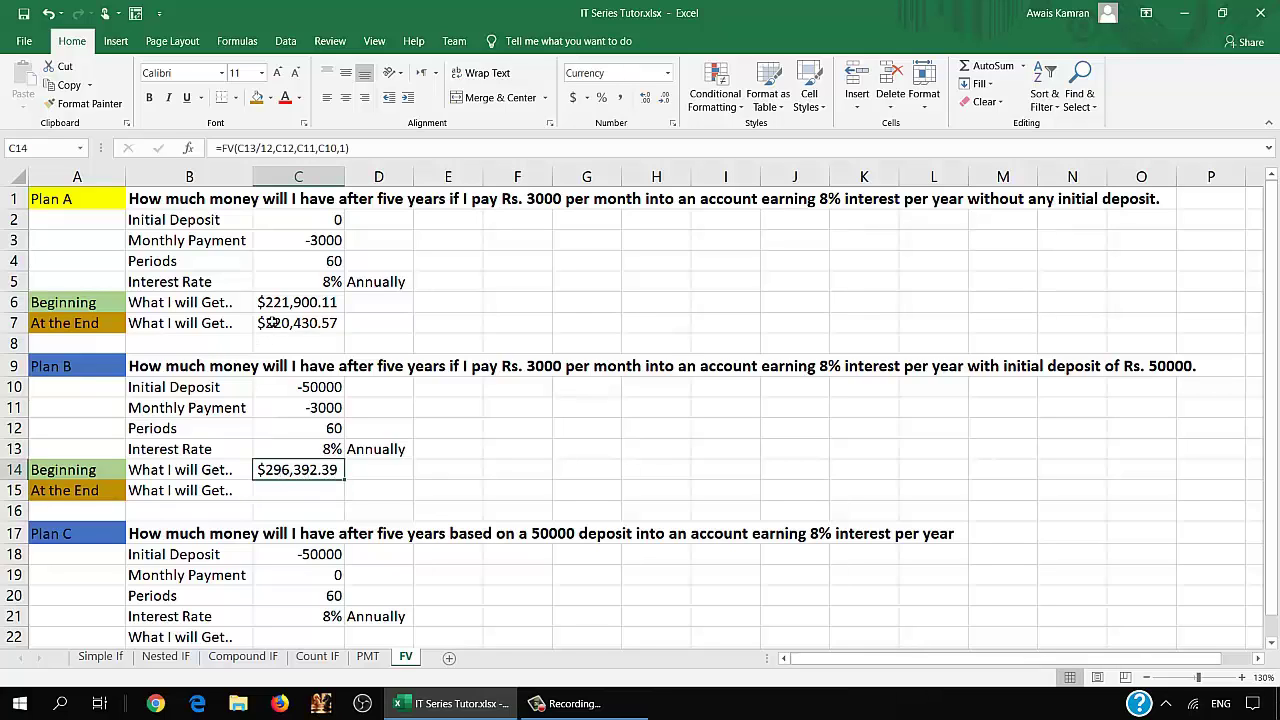
click(296, 306)
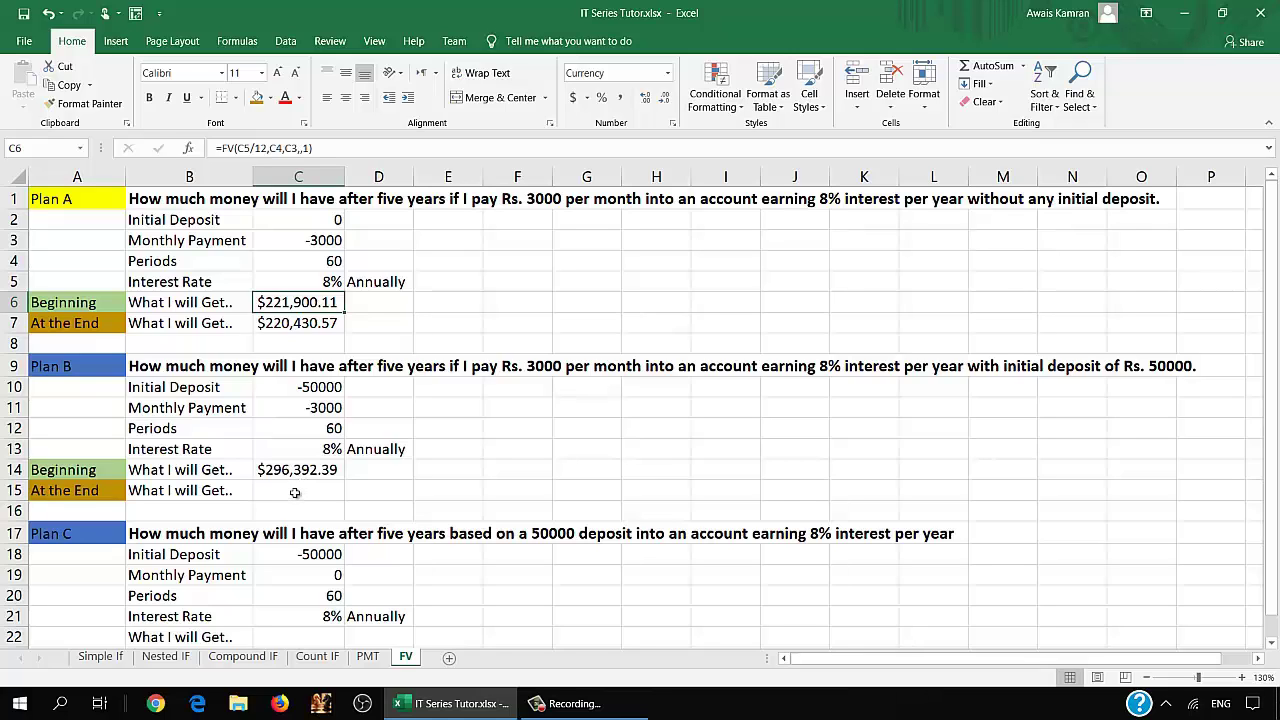
click(295, 491)
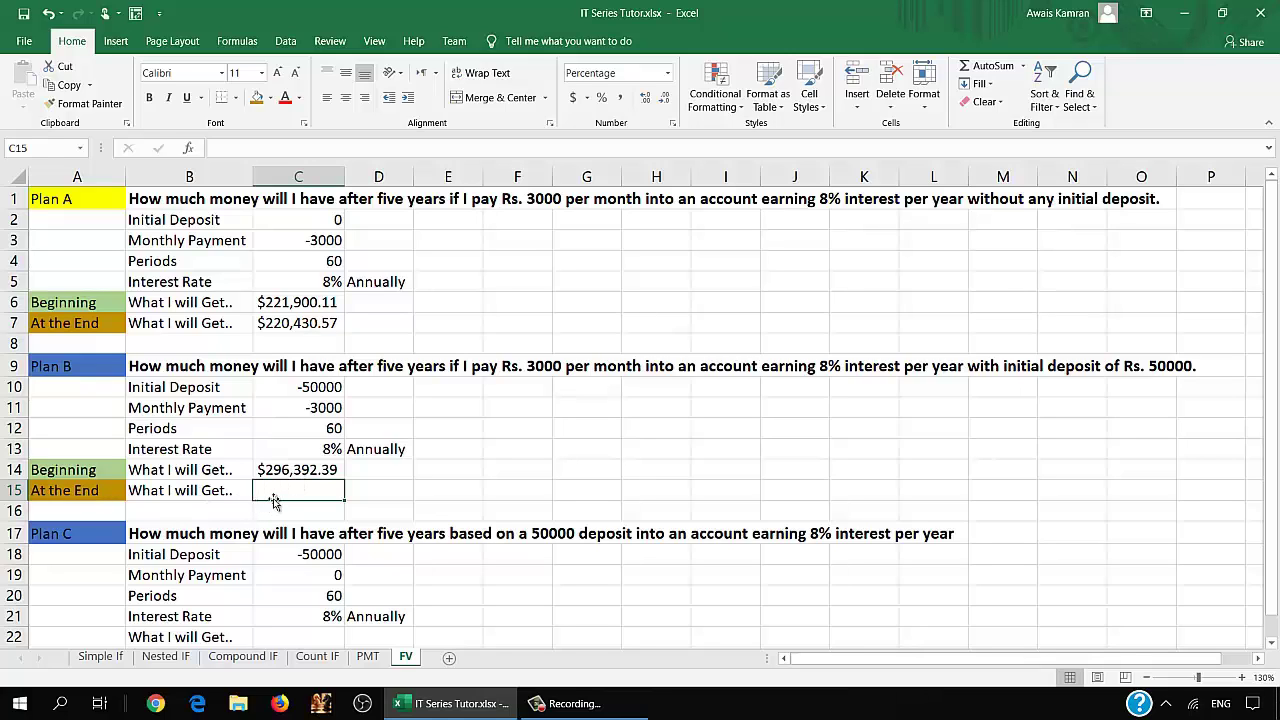
- Enter =FV(C13/12,C12,C11,C10,0) in C15 for Plan B's end-of-period value, $294,922.85, and verify it
text(=)
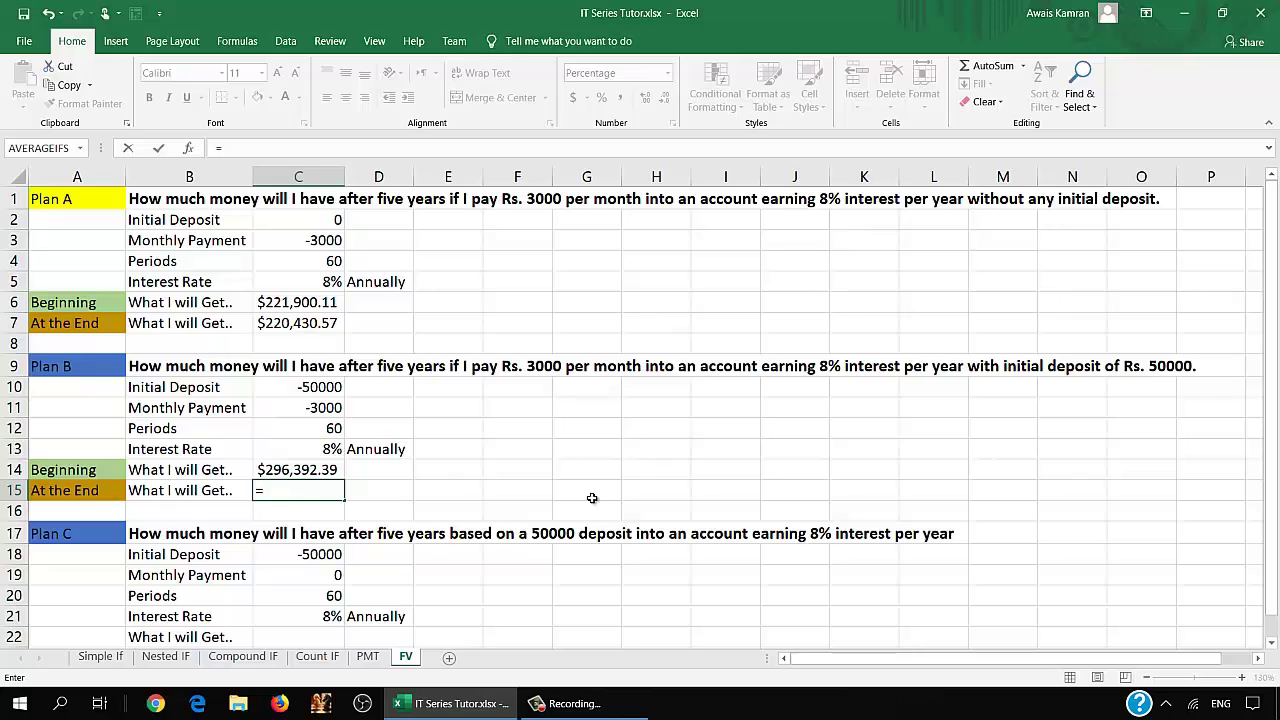
text(fv()
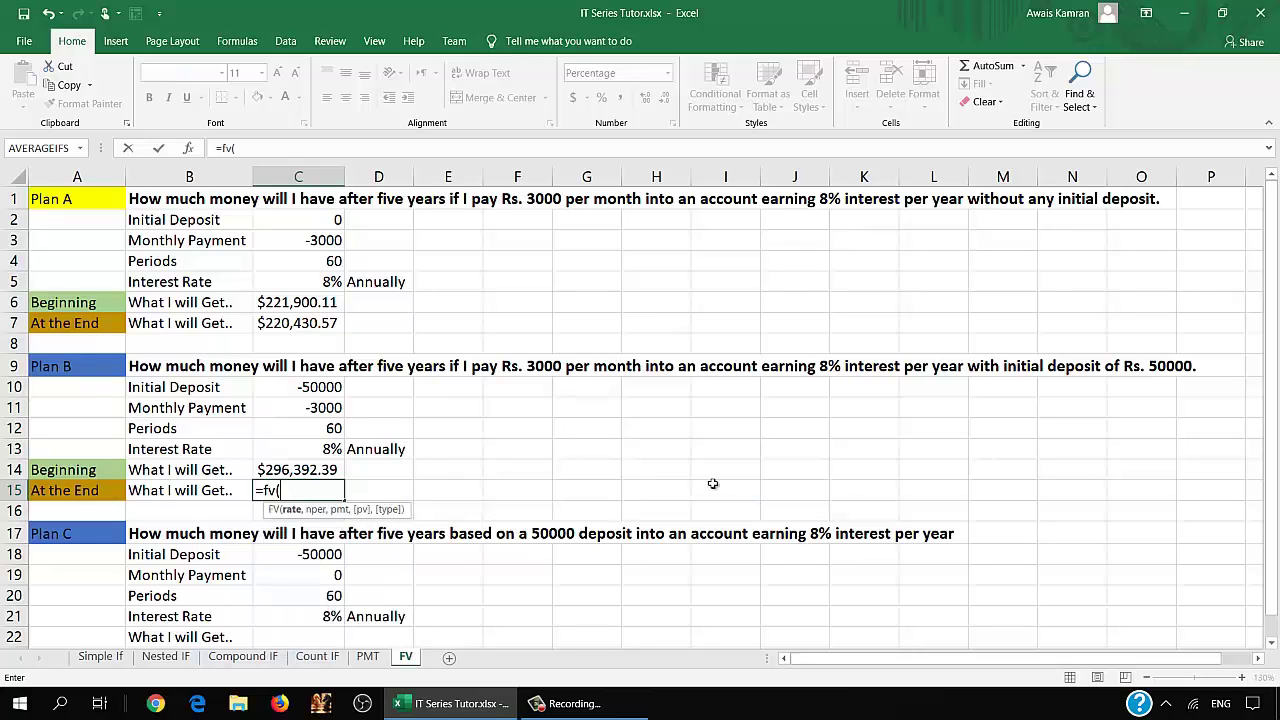
click(322, 451)
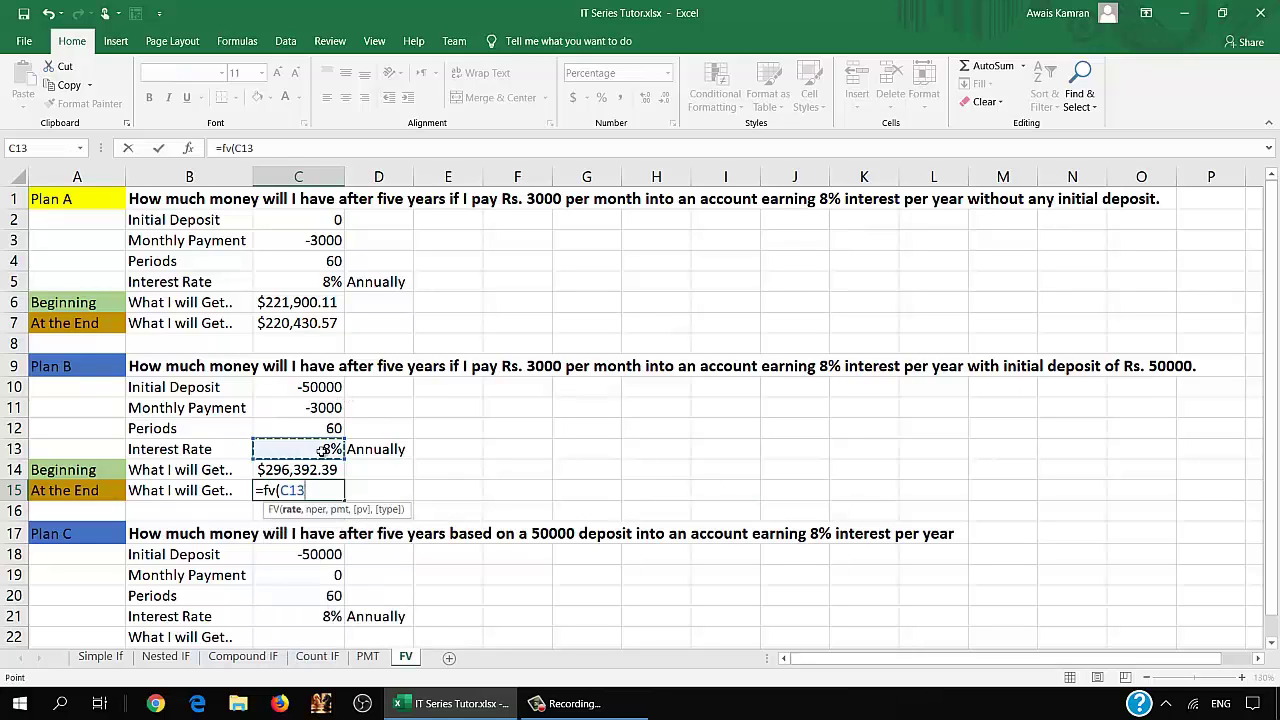
text(/12)
text(,)
click(325, 430)
text(,)
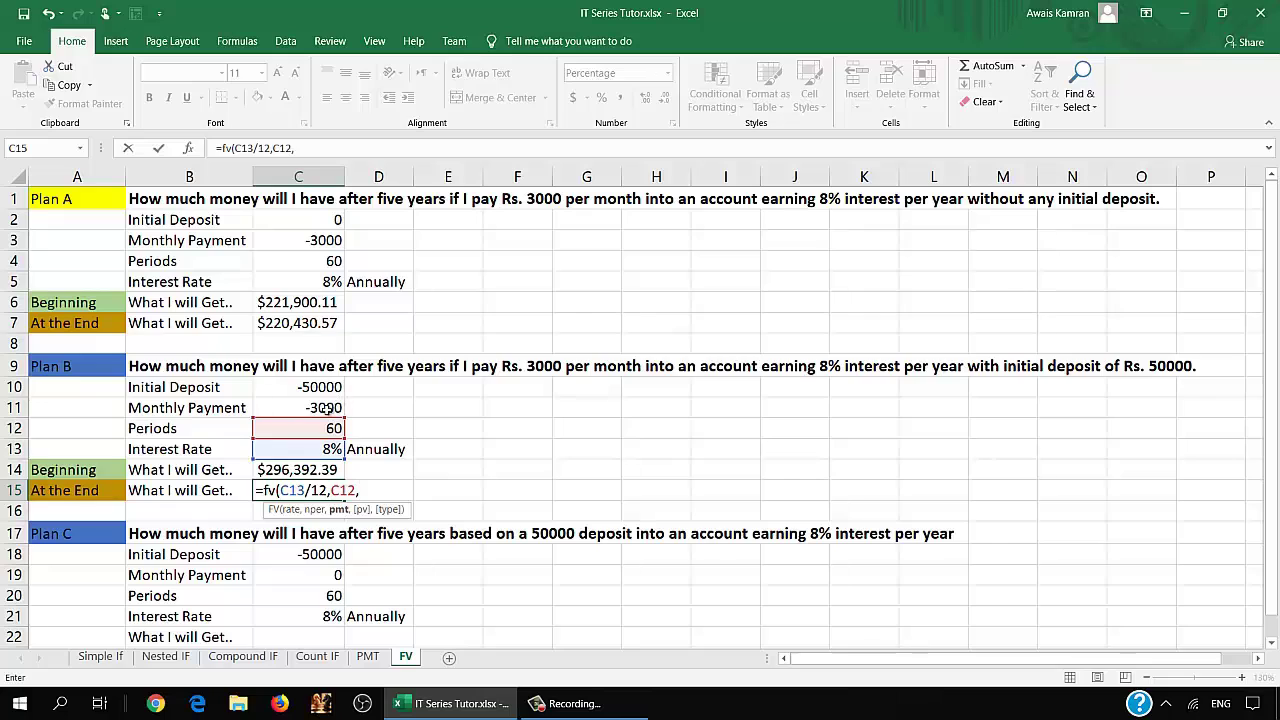
click(324, 408)
text(,)
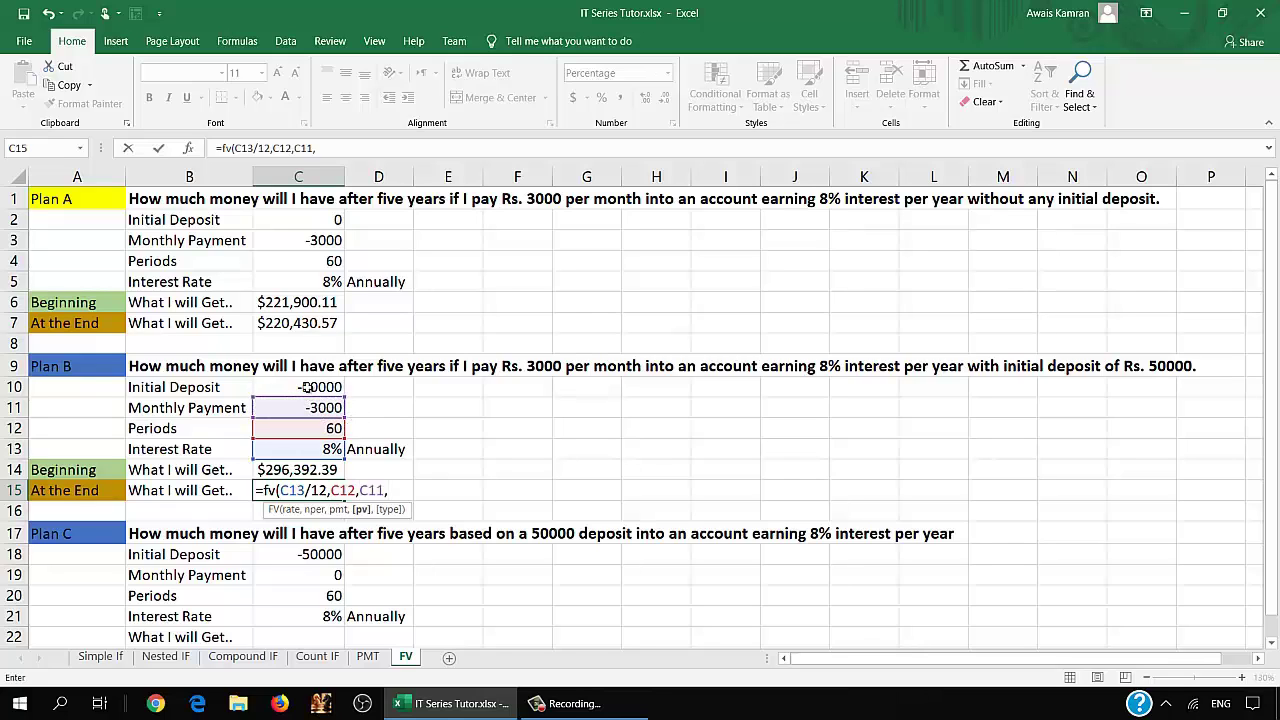
click(308, 387)
text(,)
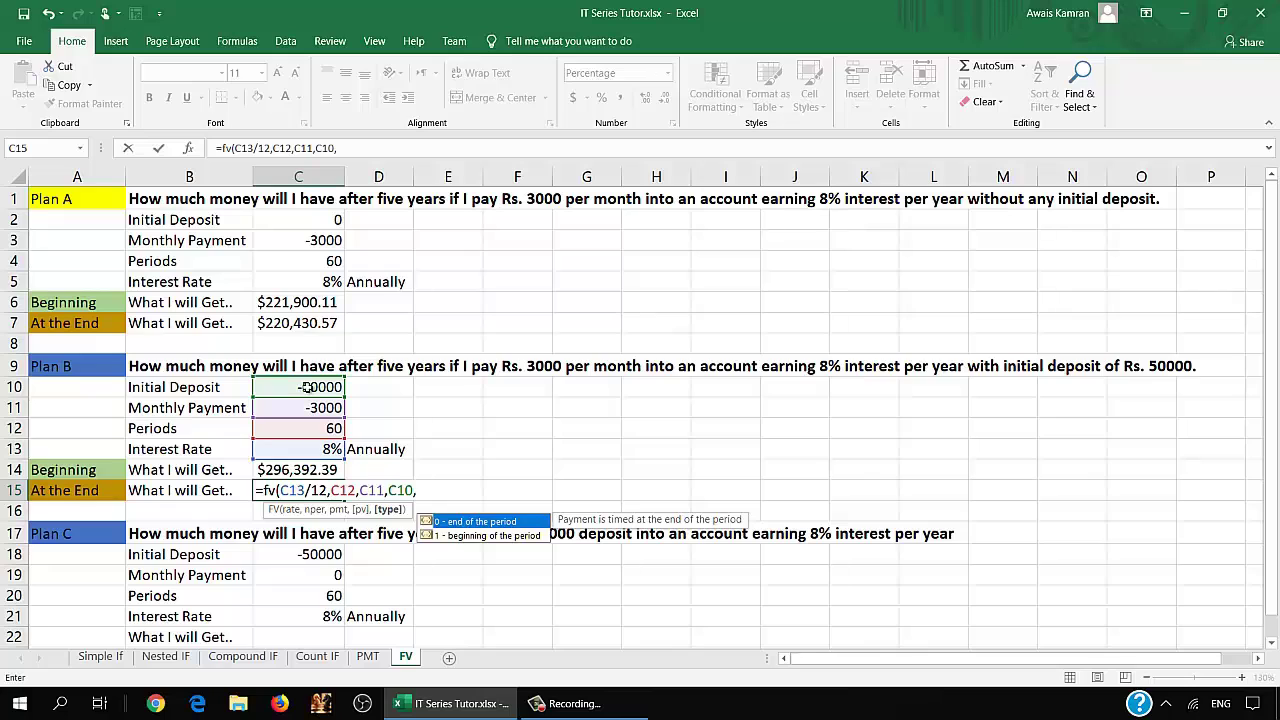
text(0)
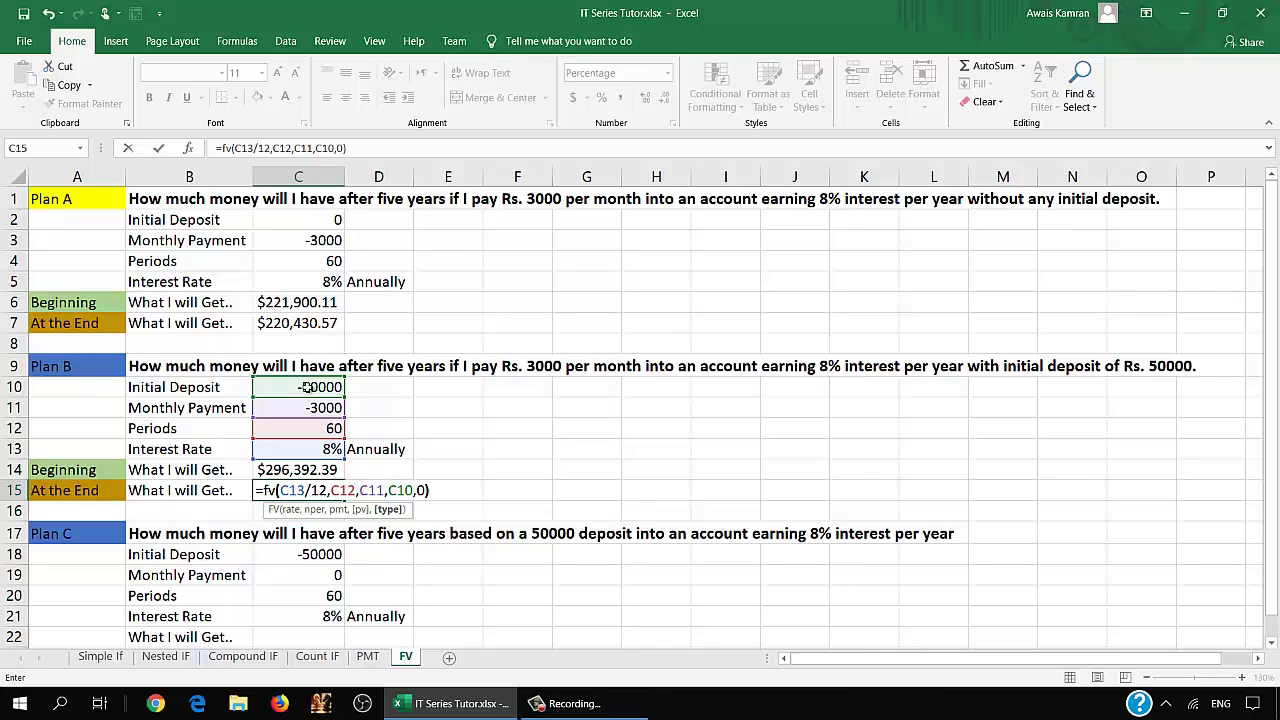
text())
key(Return)
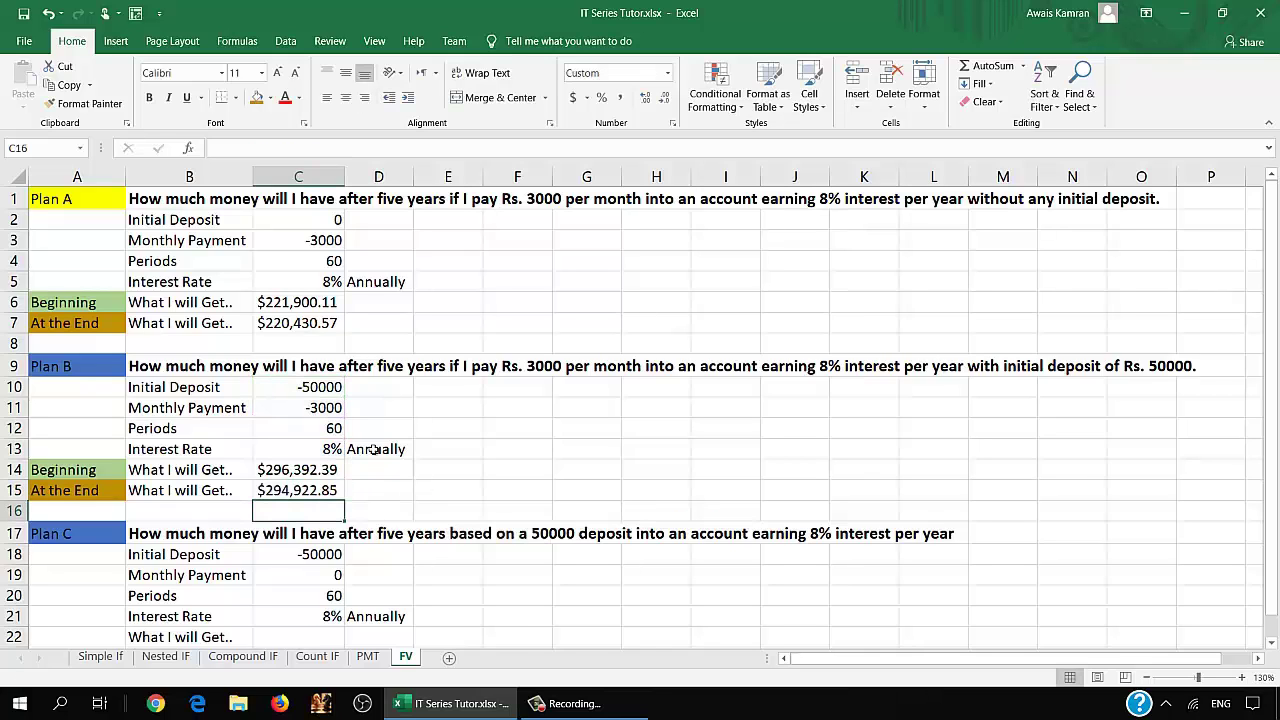
click(289, 491)
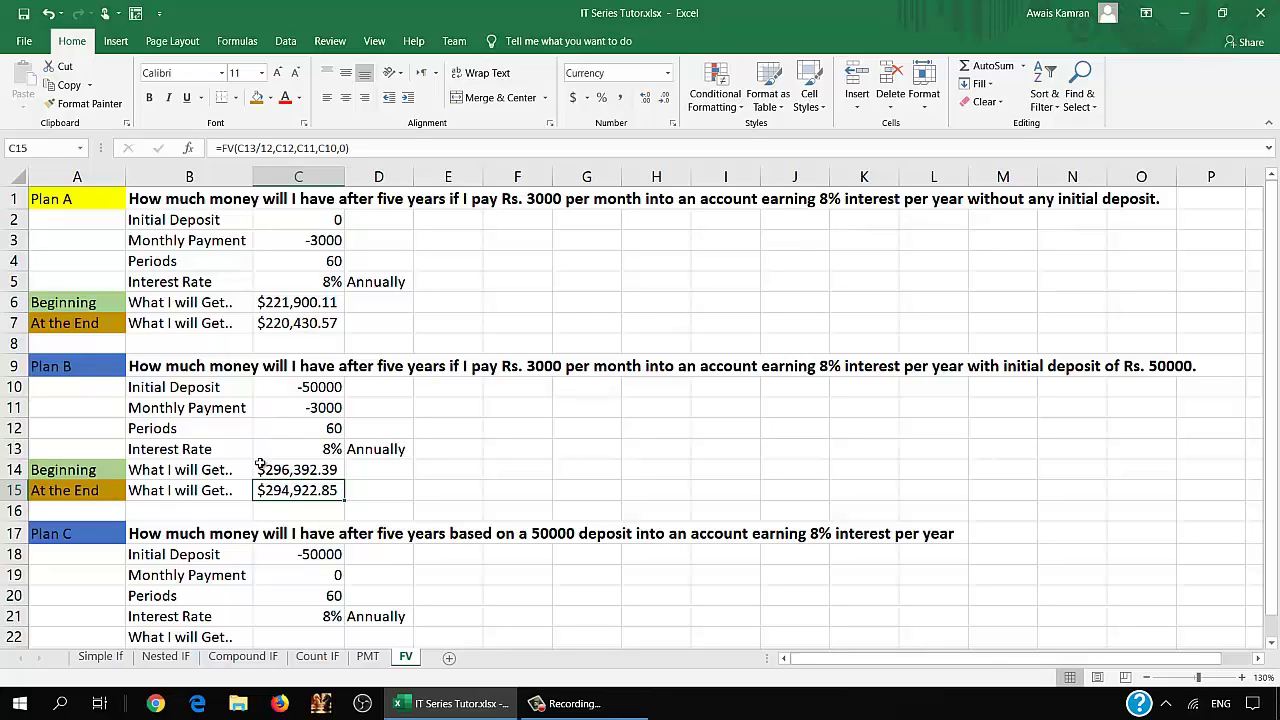
scroll(460, 464, down, 1)
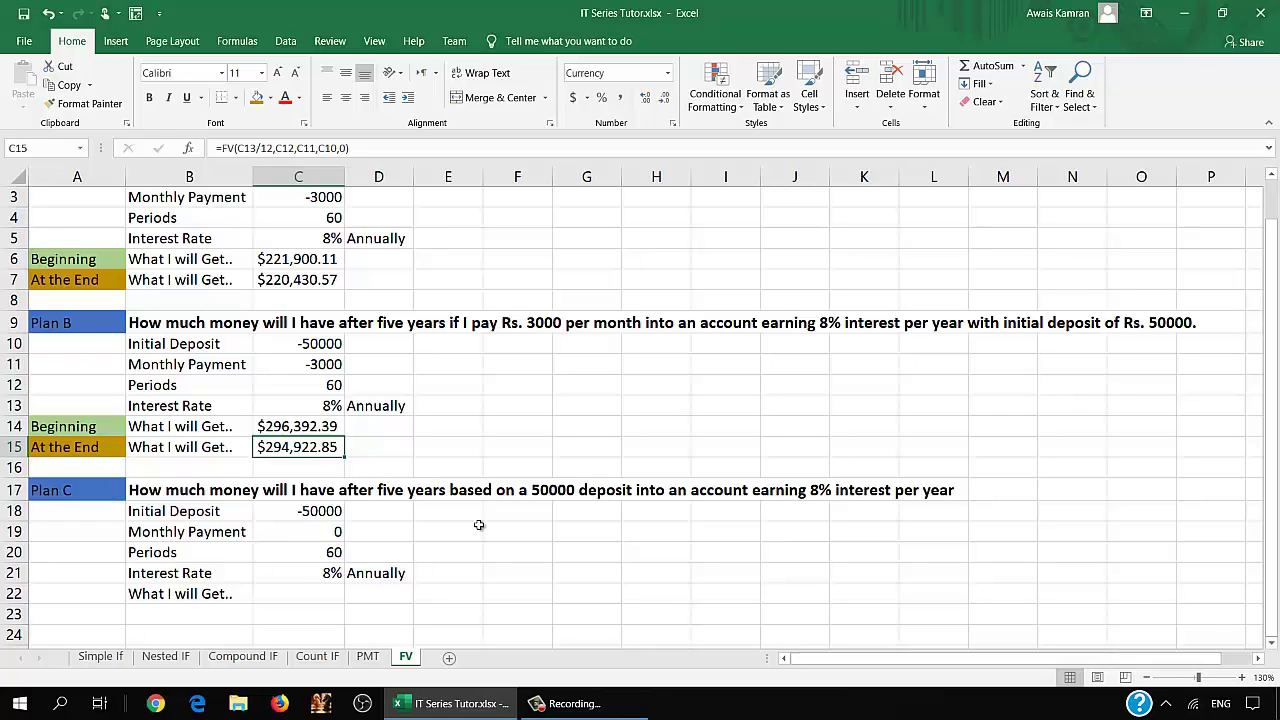
click(334, 551)
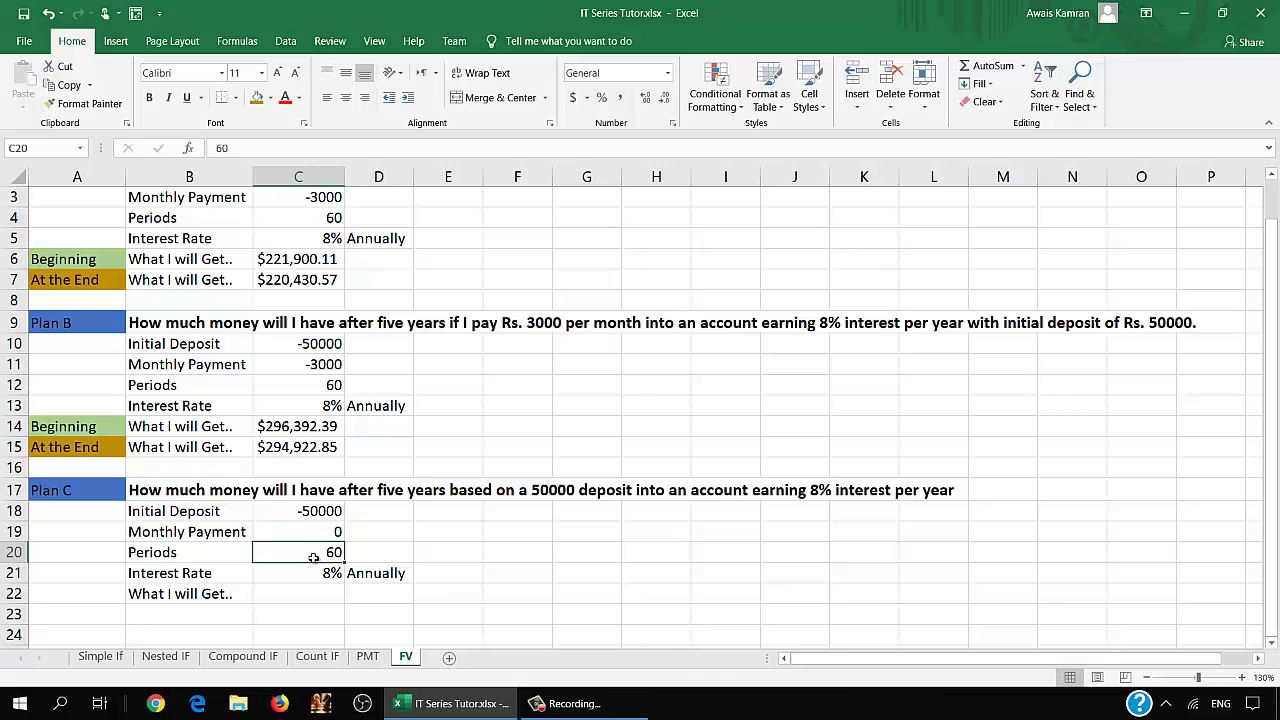
click(318, 594)
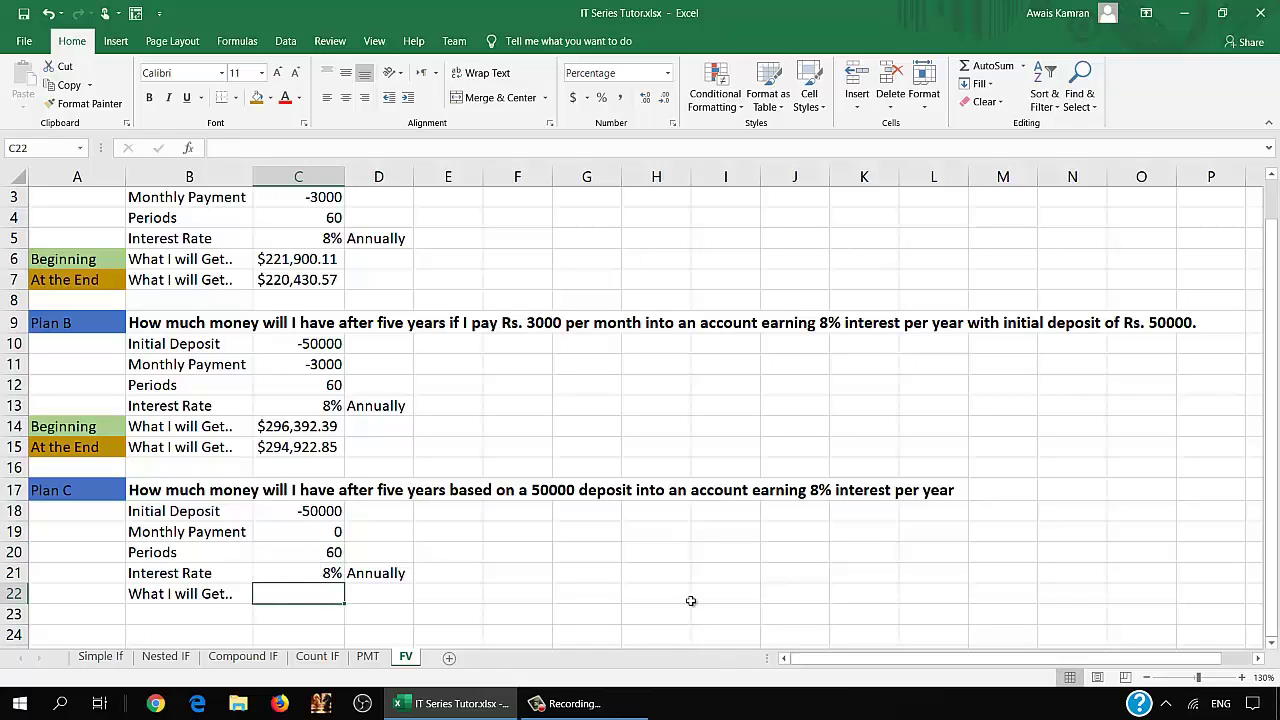
- Enter =fv(C21/12,C20,,C18) in C22 for Plan C's future value, $74,492.29, and verify it
text(=fv)
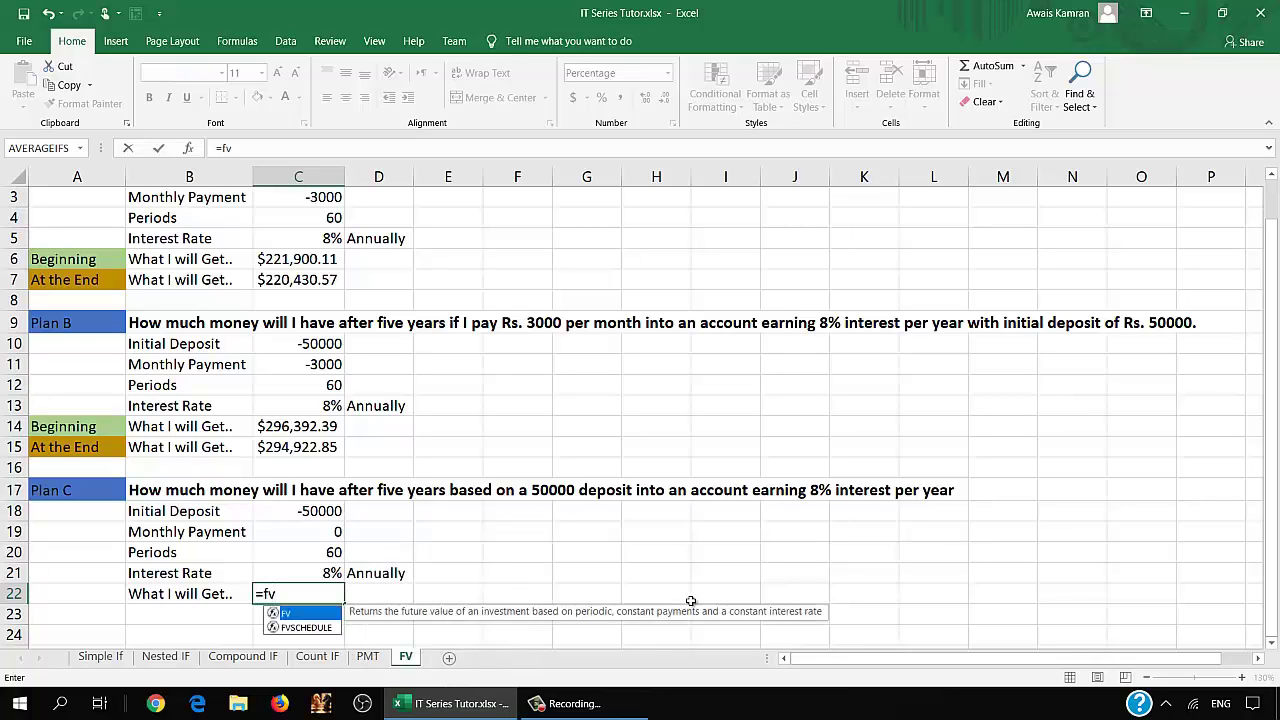
text(()
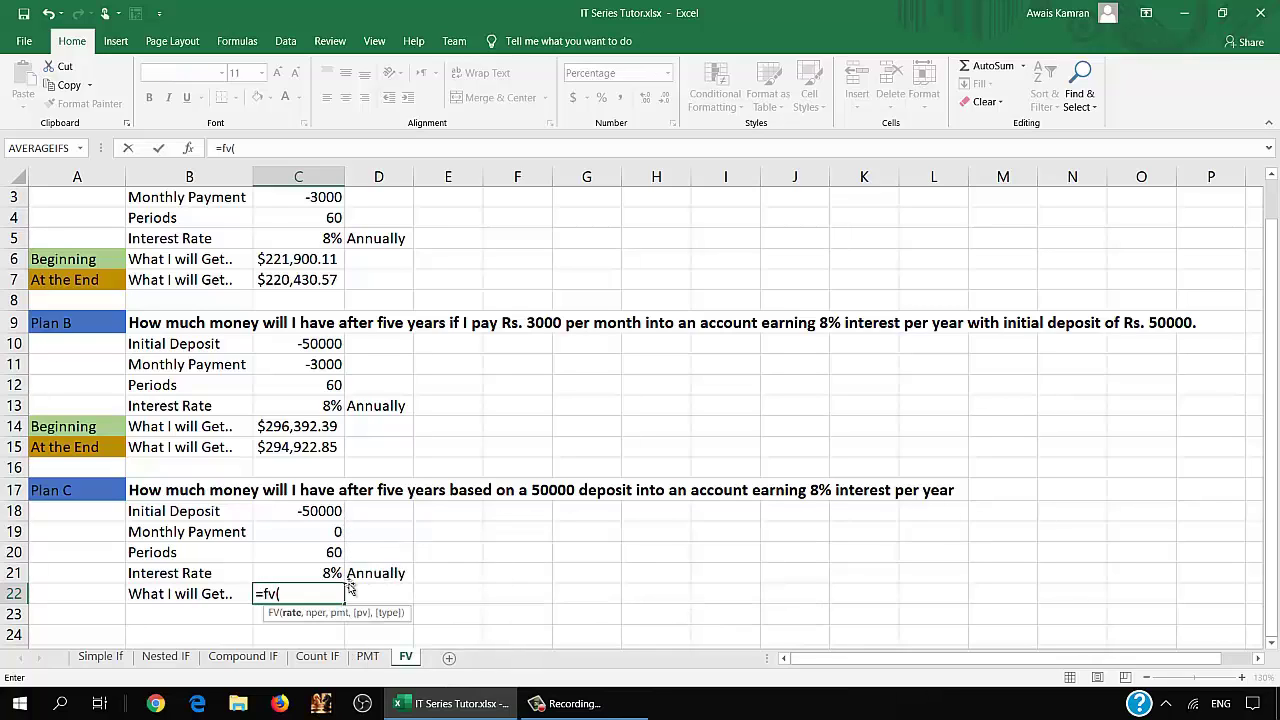
click(322, 573)
text(/)
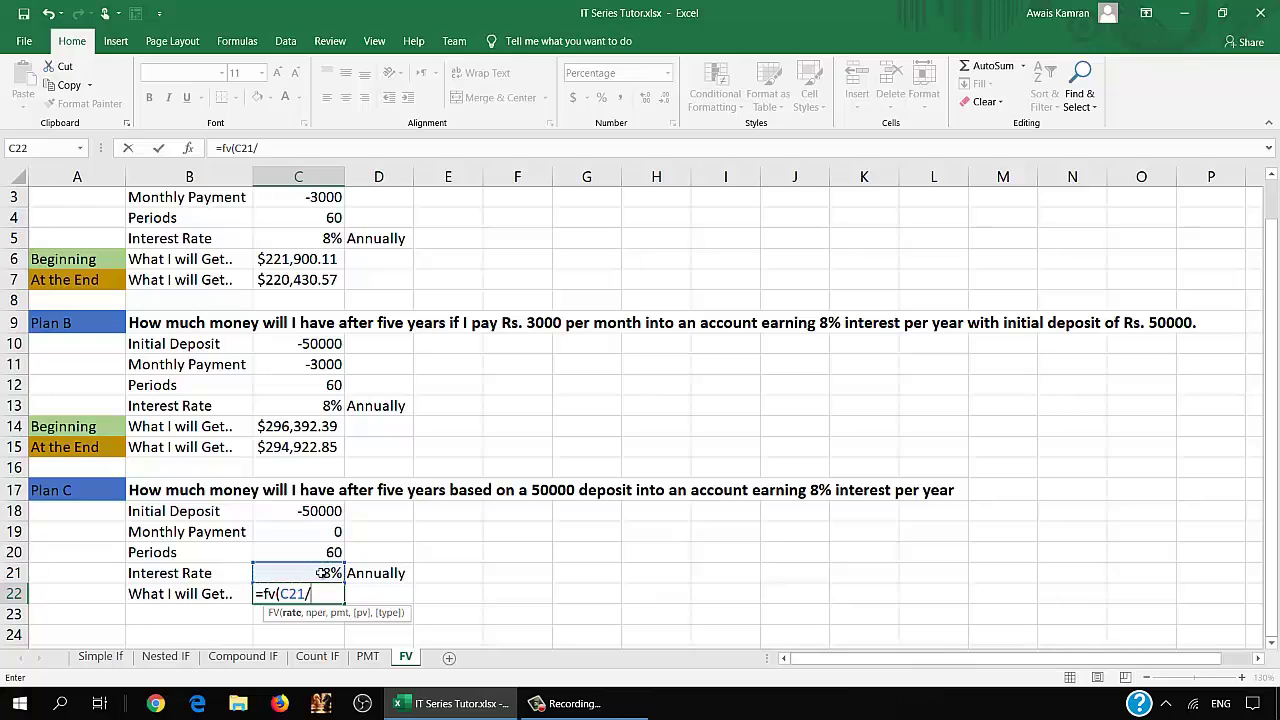
text(12,)
click(333, 552)
text(,)
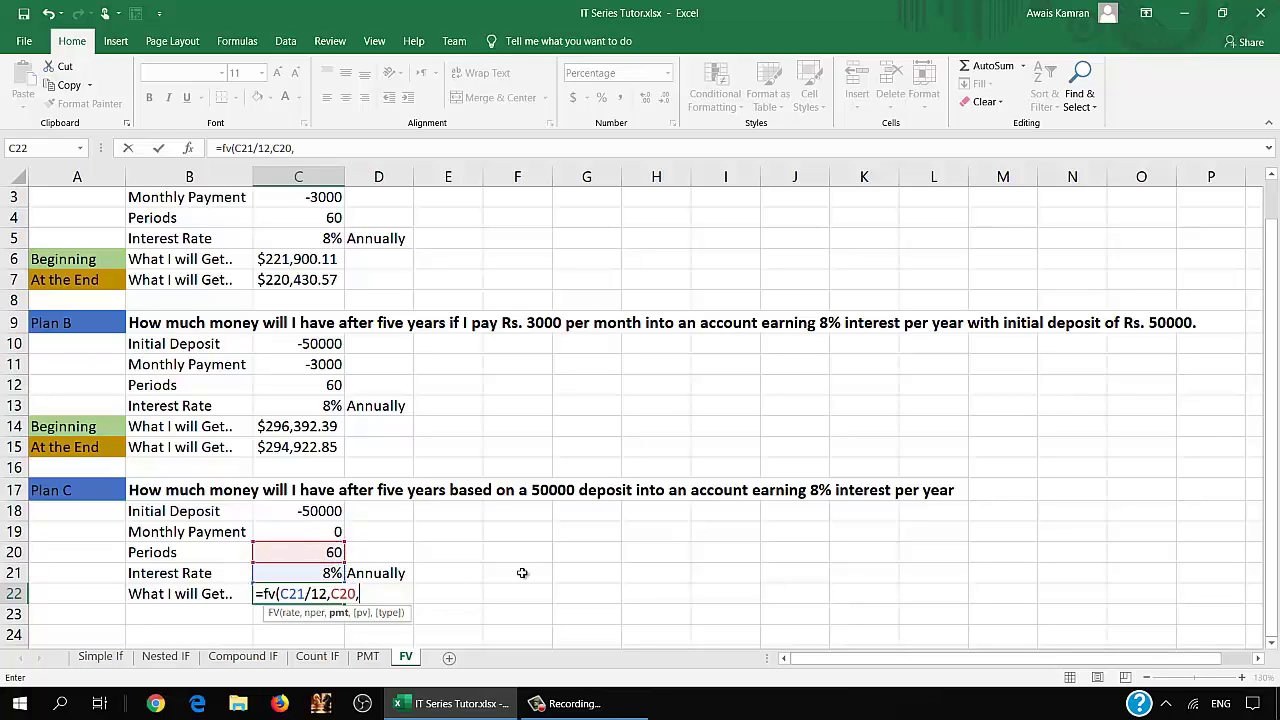
text(,)
click(305, 510)
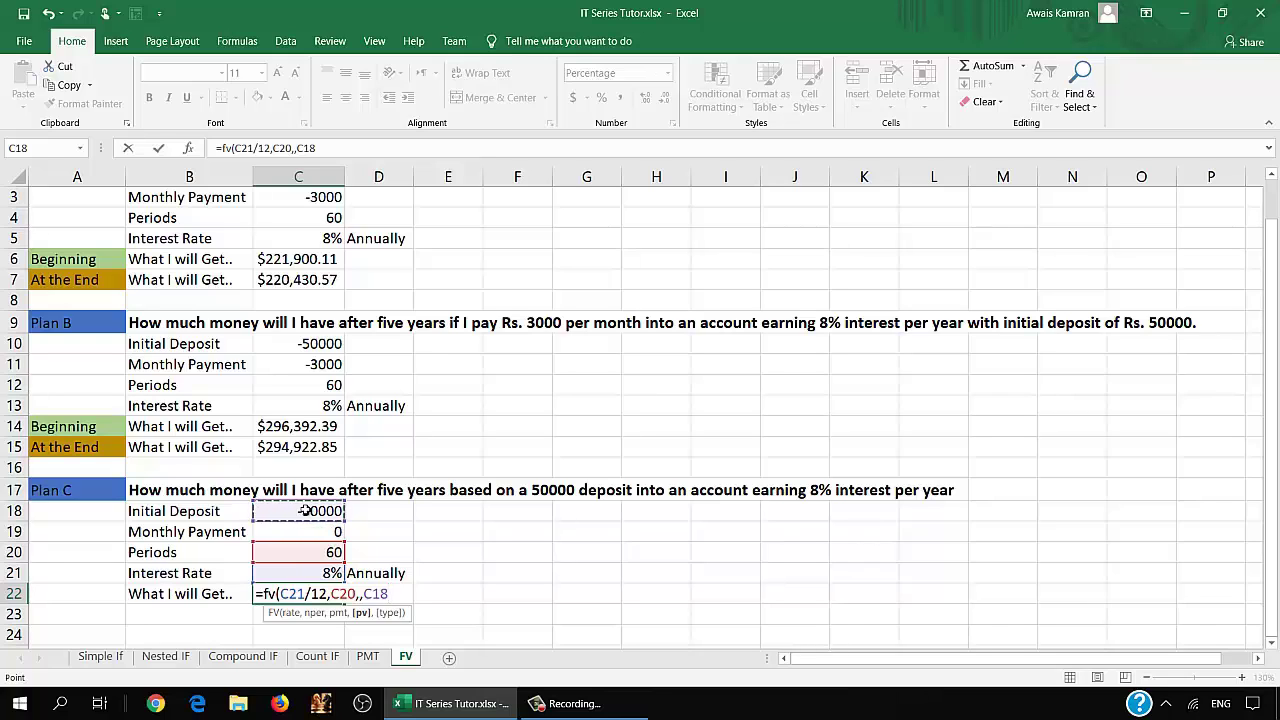
text())
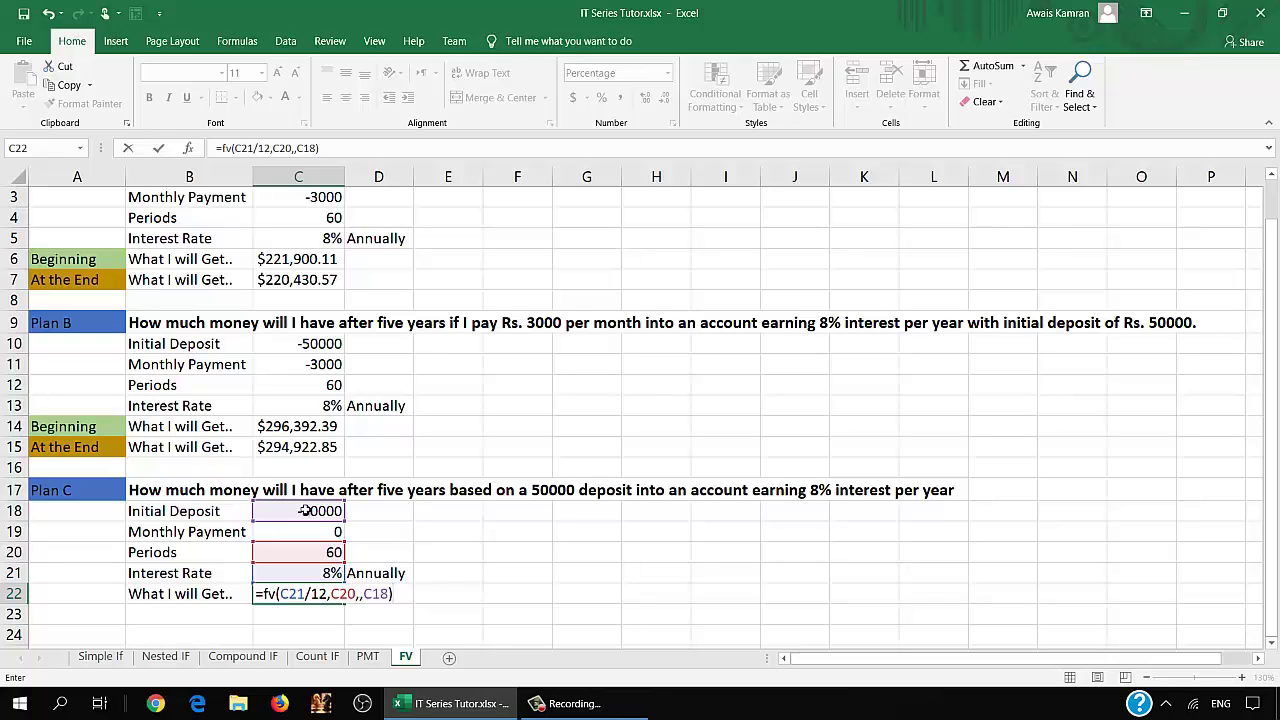
key(Return)
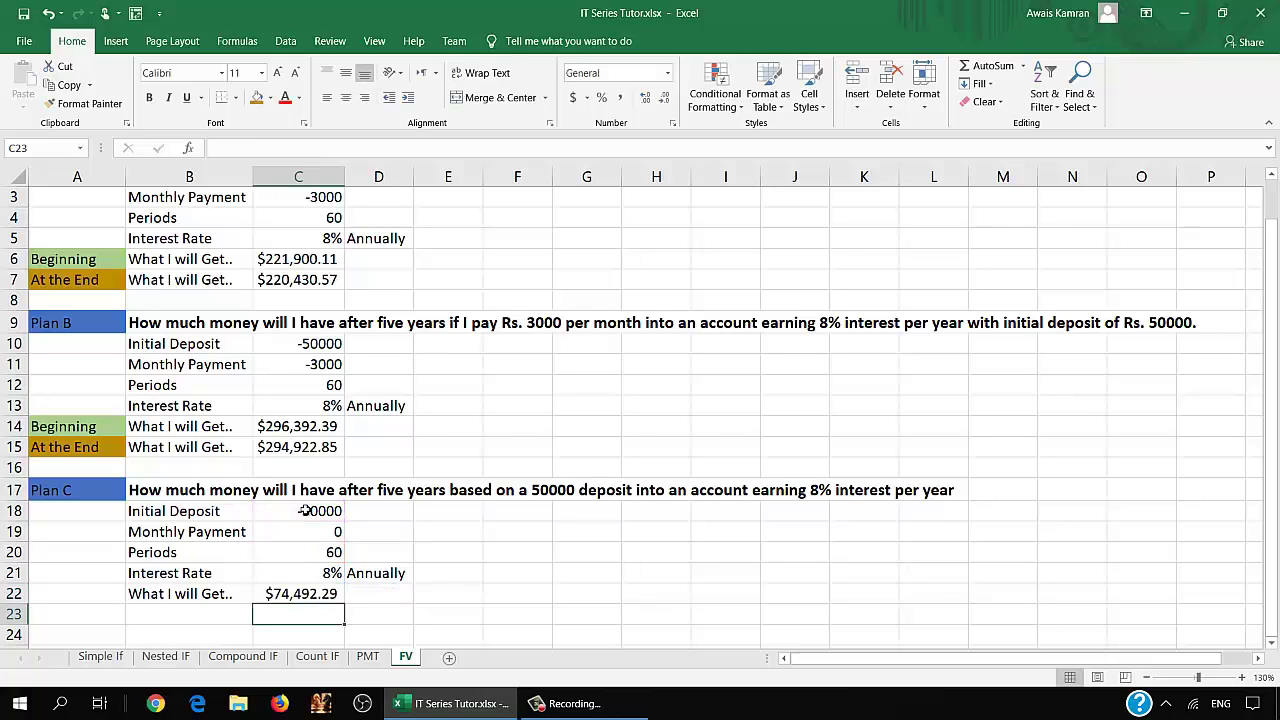
click(291, 597)
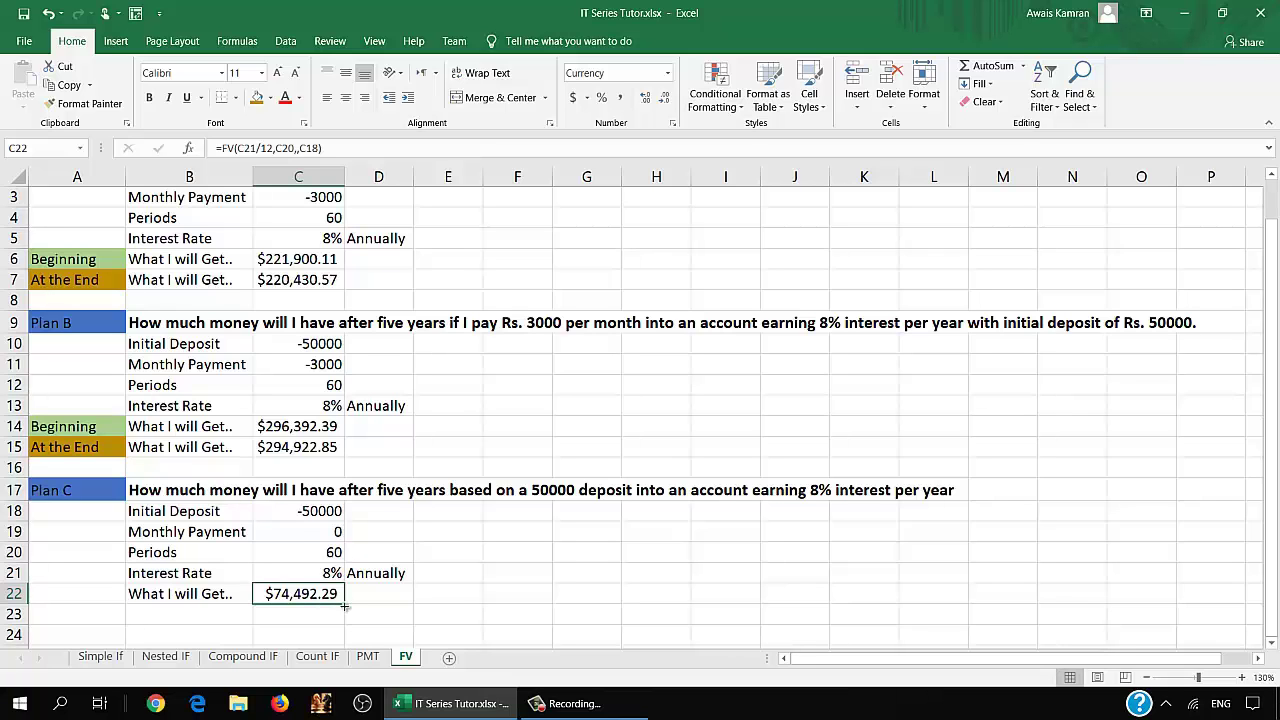
scroll(540, 571, up, 1)
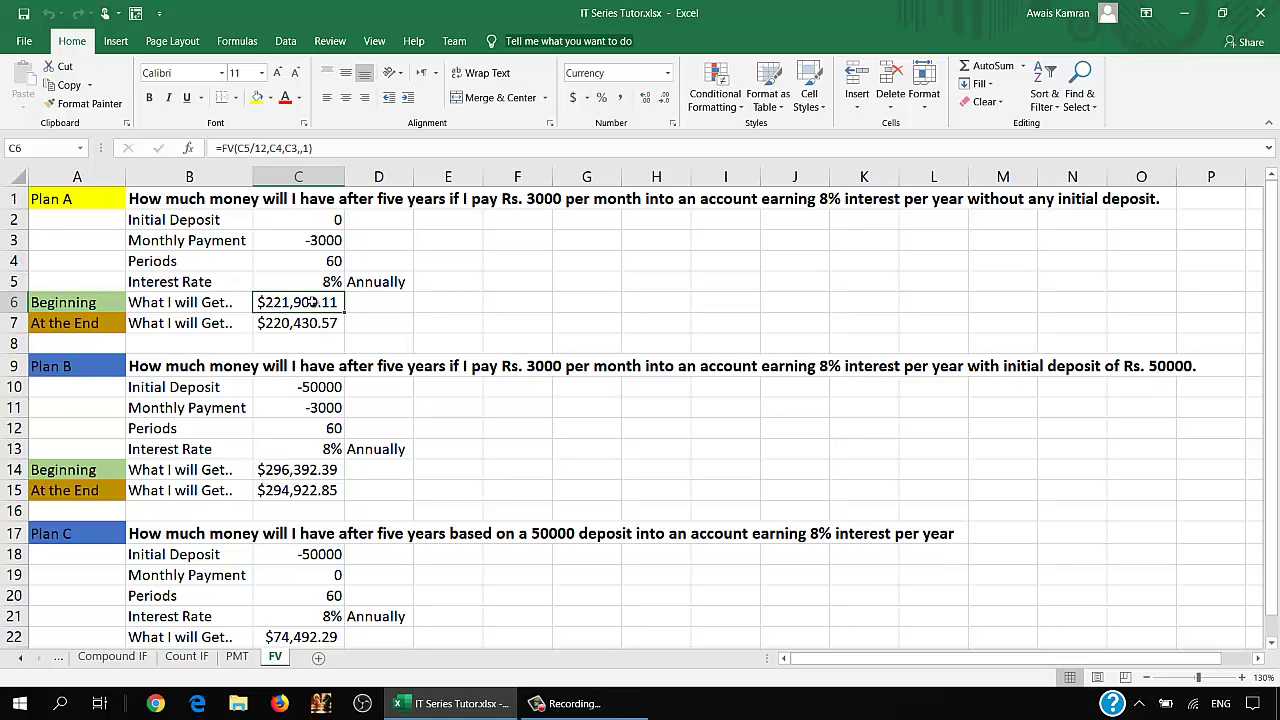
- Apply Currency format with the PKR symbol to C6, showing PKR 221,900.11
right_click(309, 302)
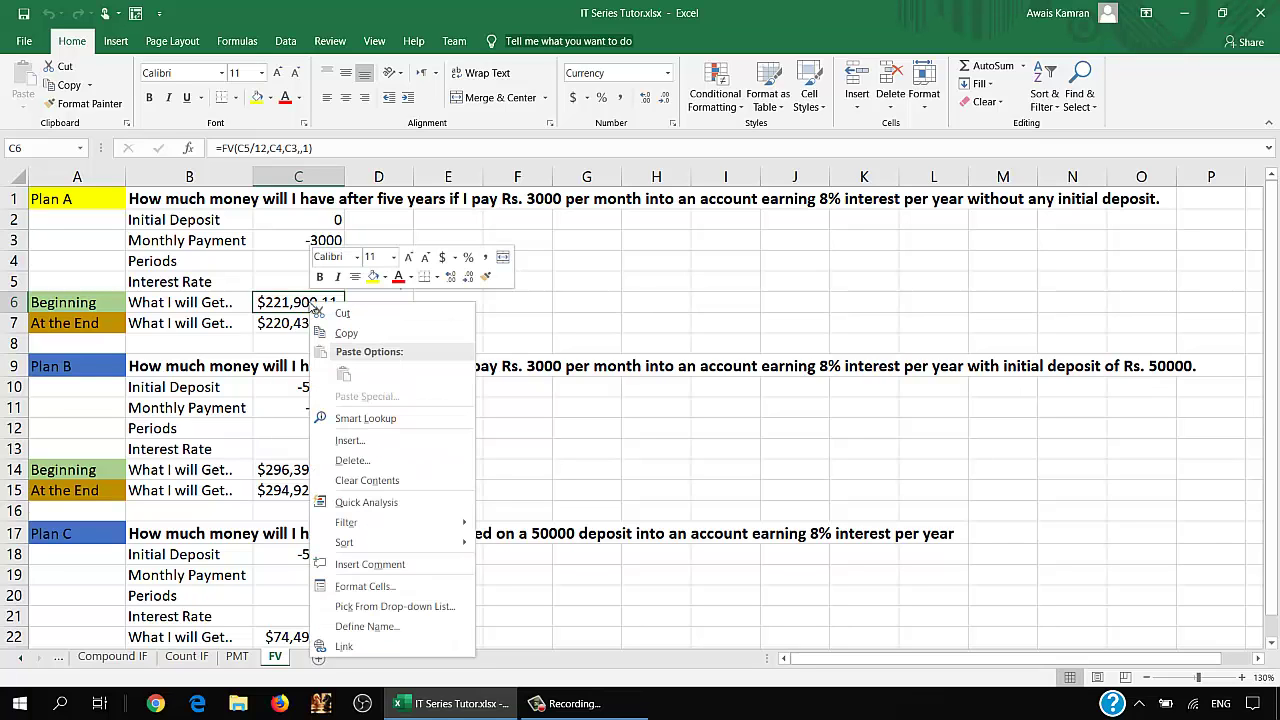
click(372, 587)
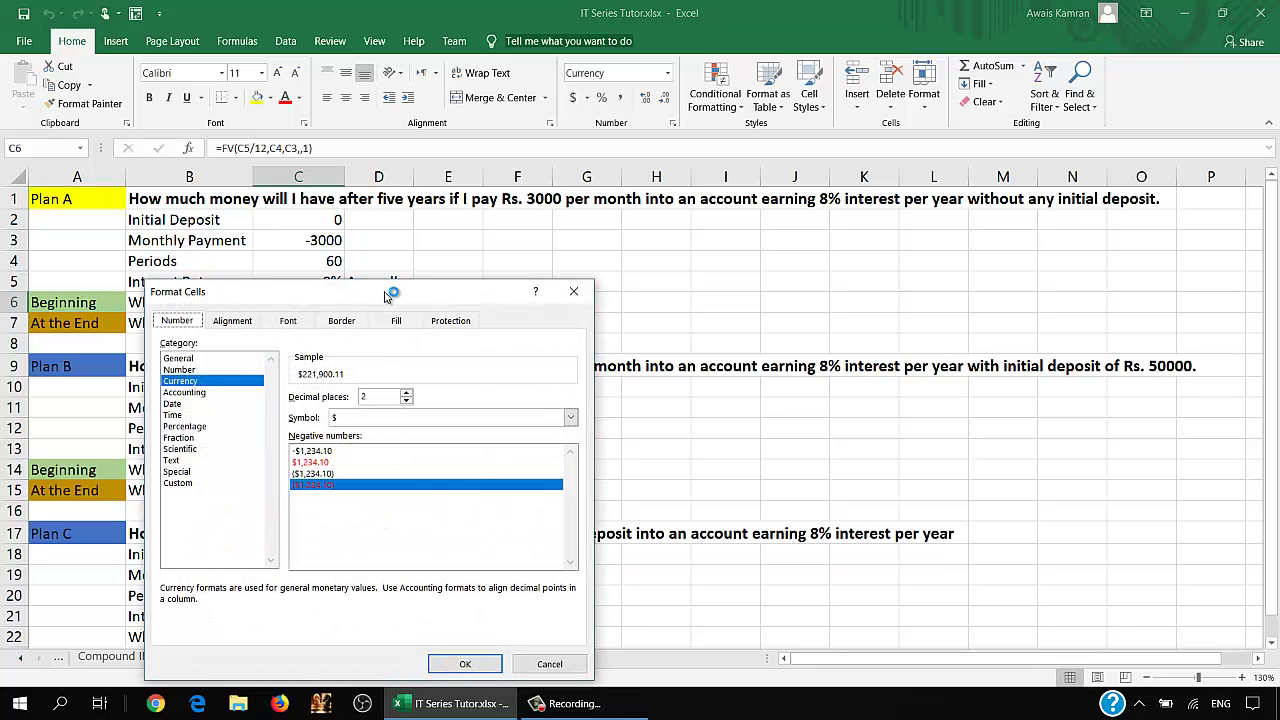
drag(386, 296, 482, 113)
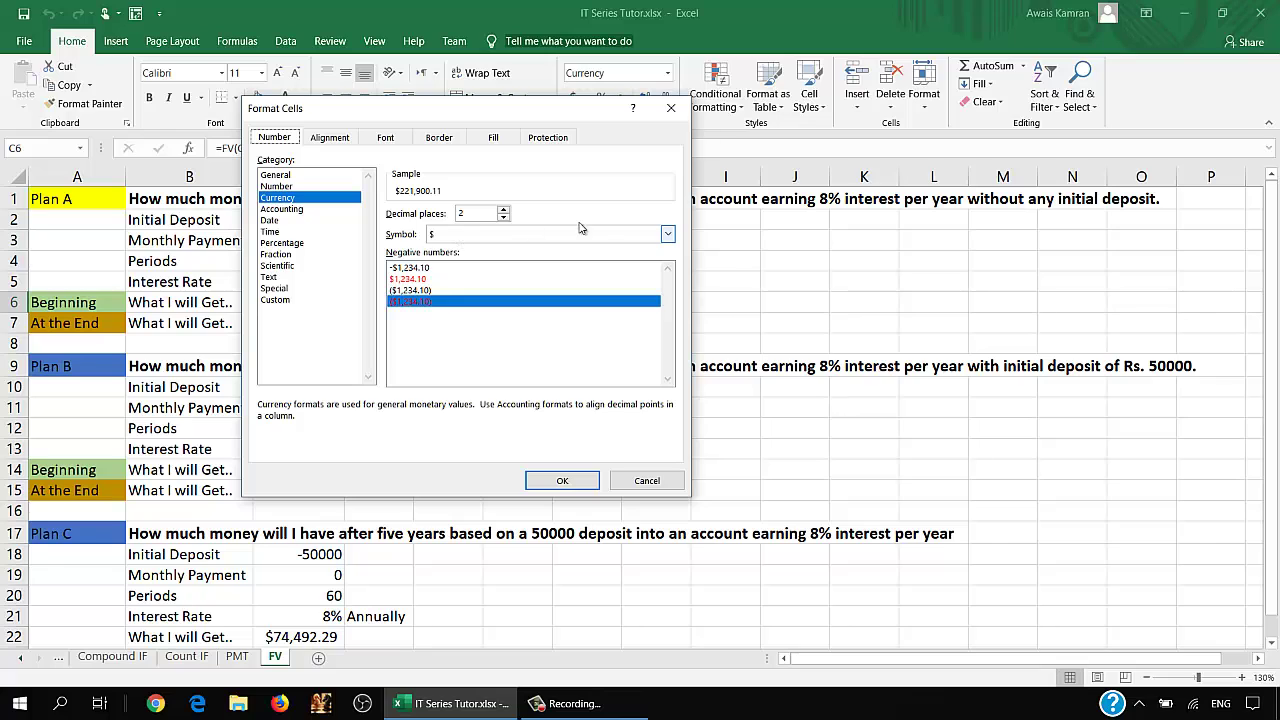
click(668, 234)
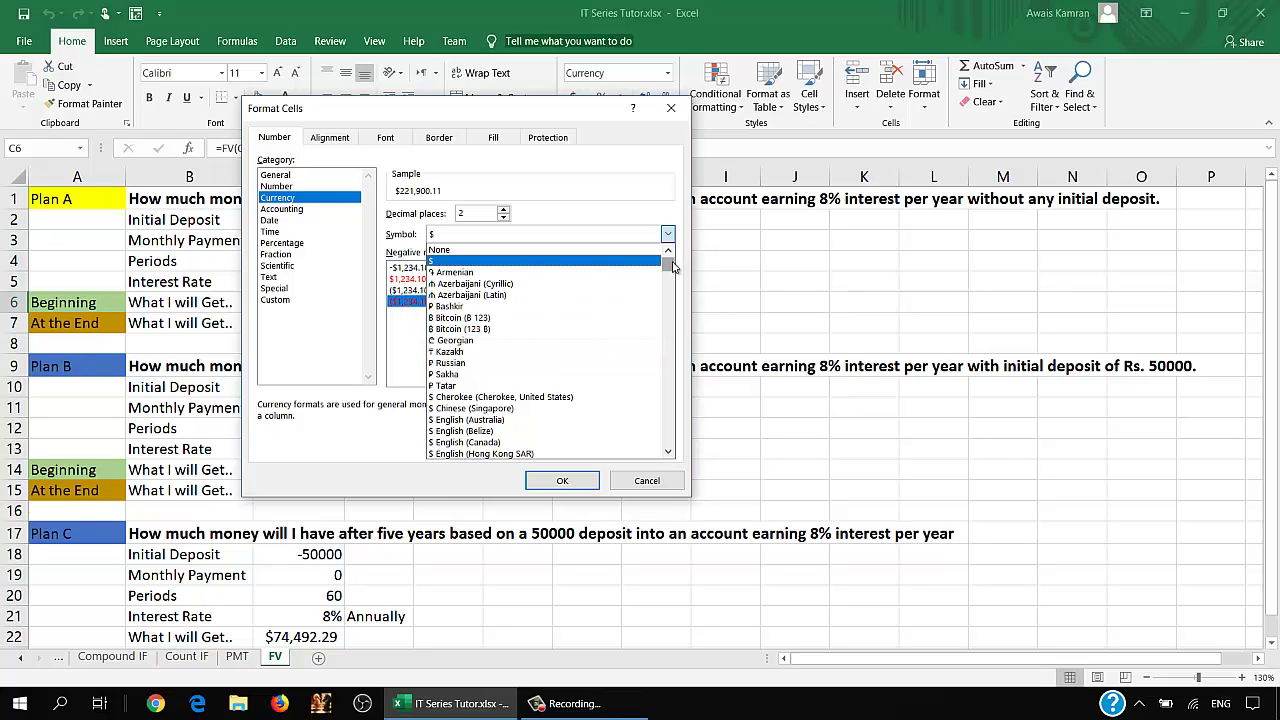
mouse_move(668, 264)
mouse_down()
mouse_move(668, 428)
mouse_move(668, 410)
mouse_up()
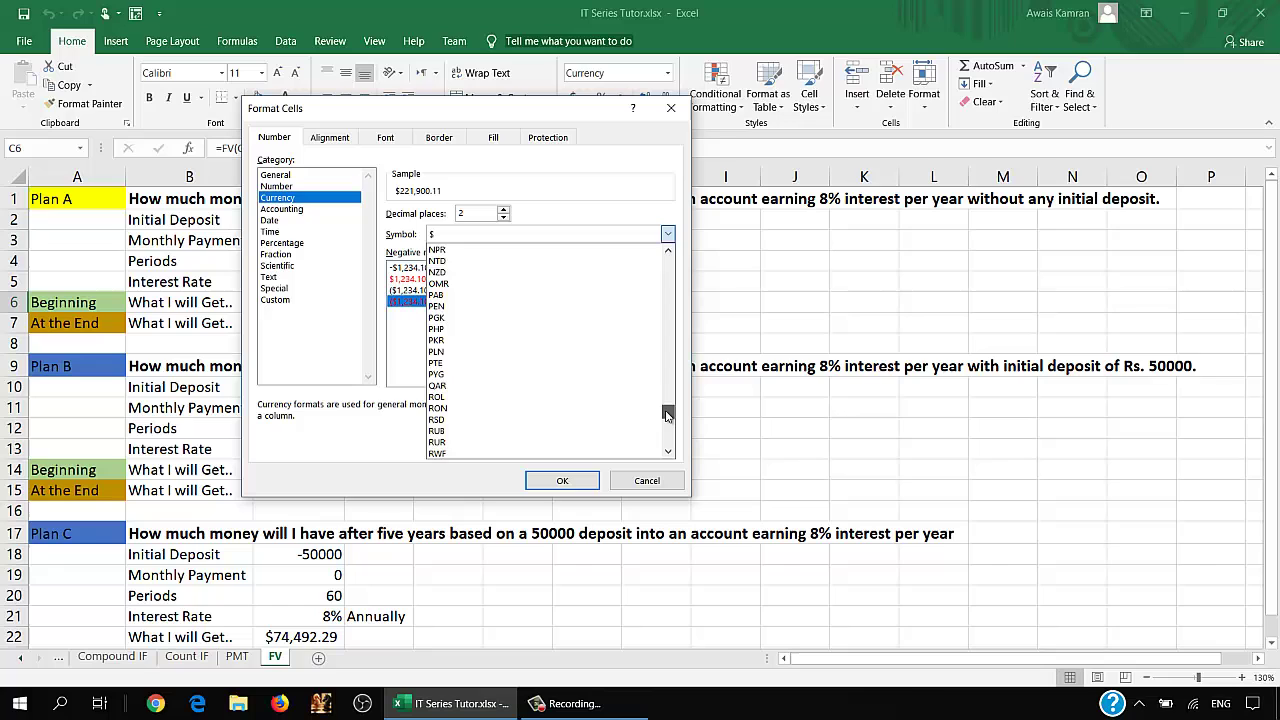
click(489, 341)
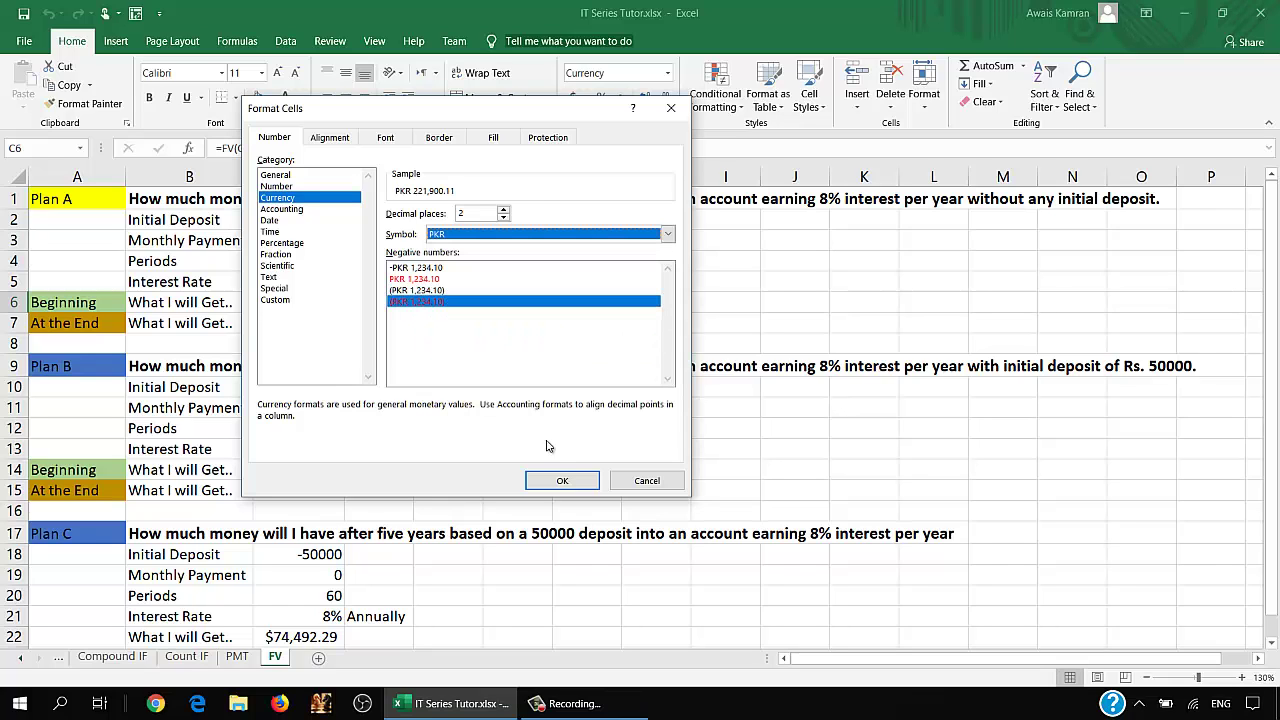
click(562, 480)
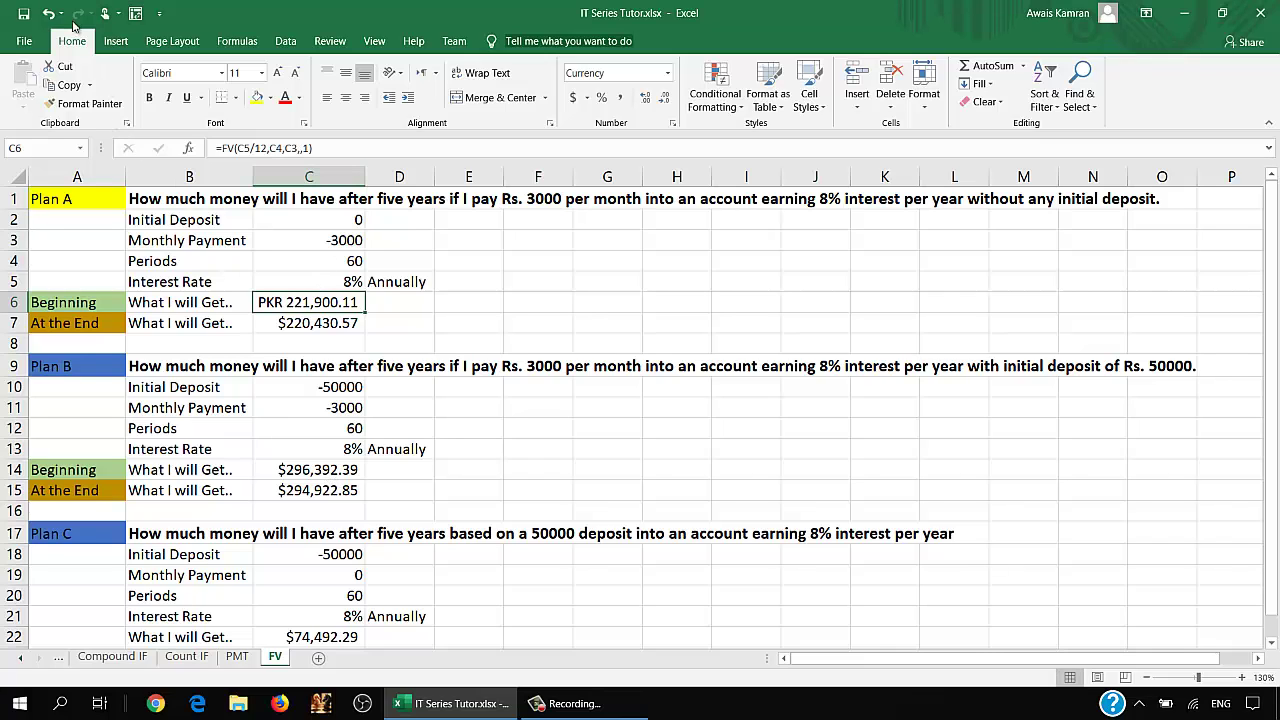
- Copy C6's PKR formatting with Format Painter onto C7, C14, C15 and C22
click(90, 104)
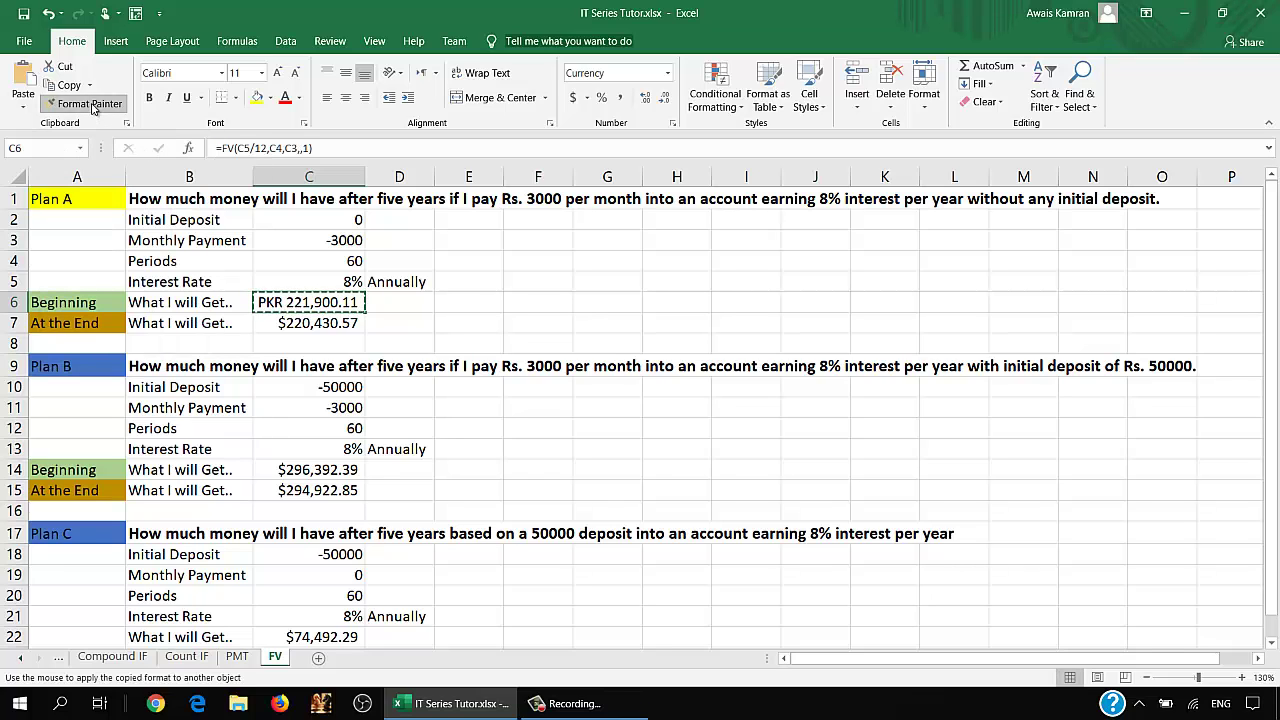
click(300, 326)
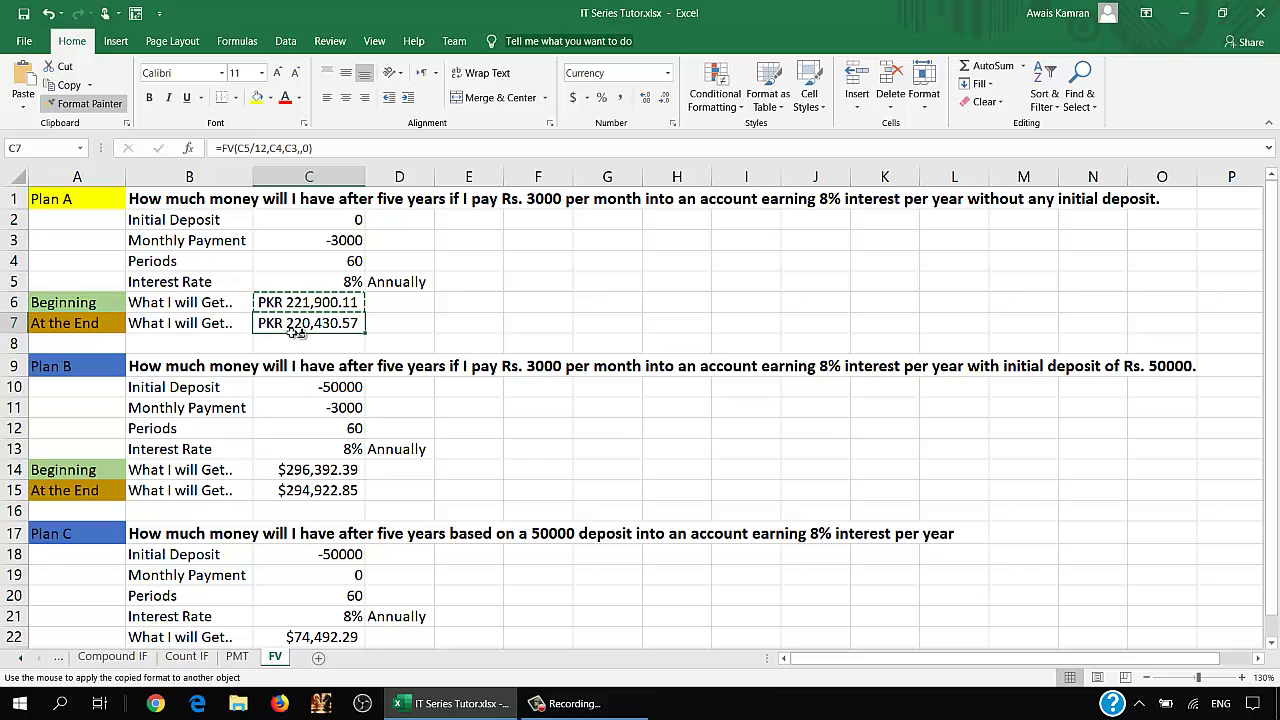
click(320, 466)
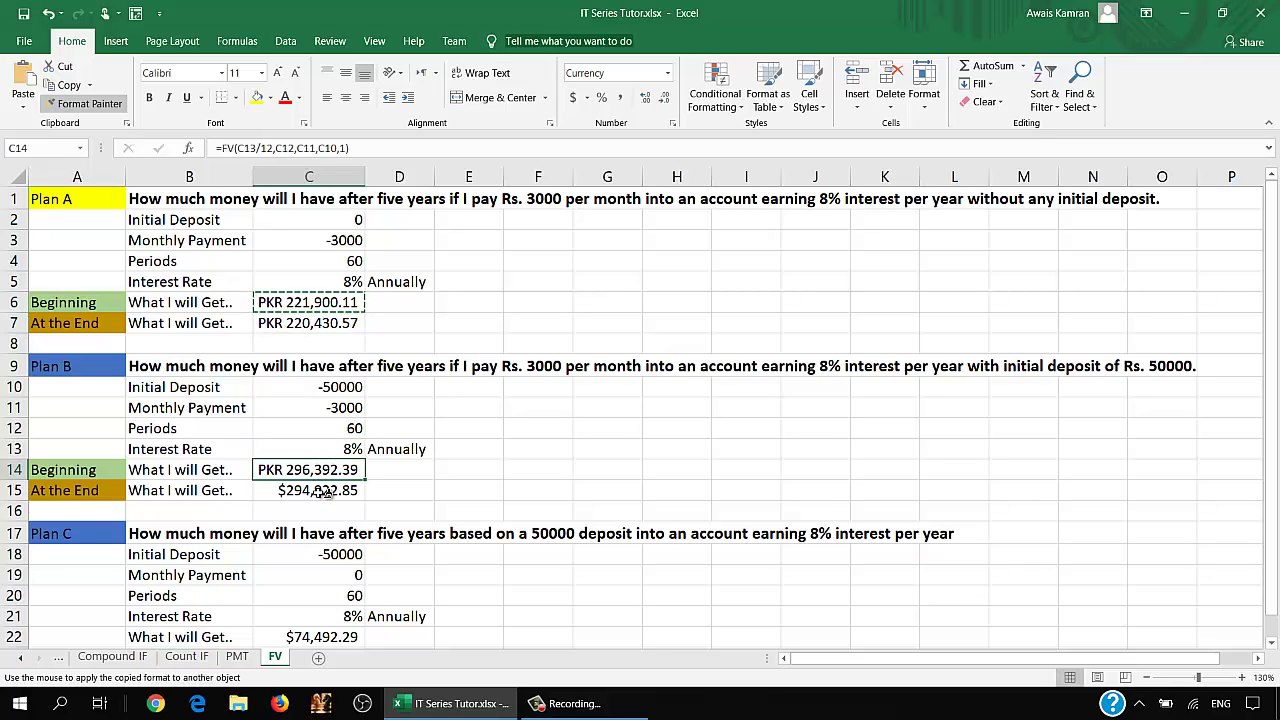
click(320, 490)
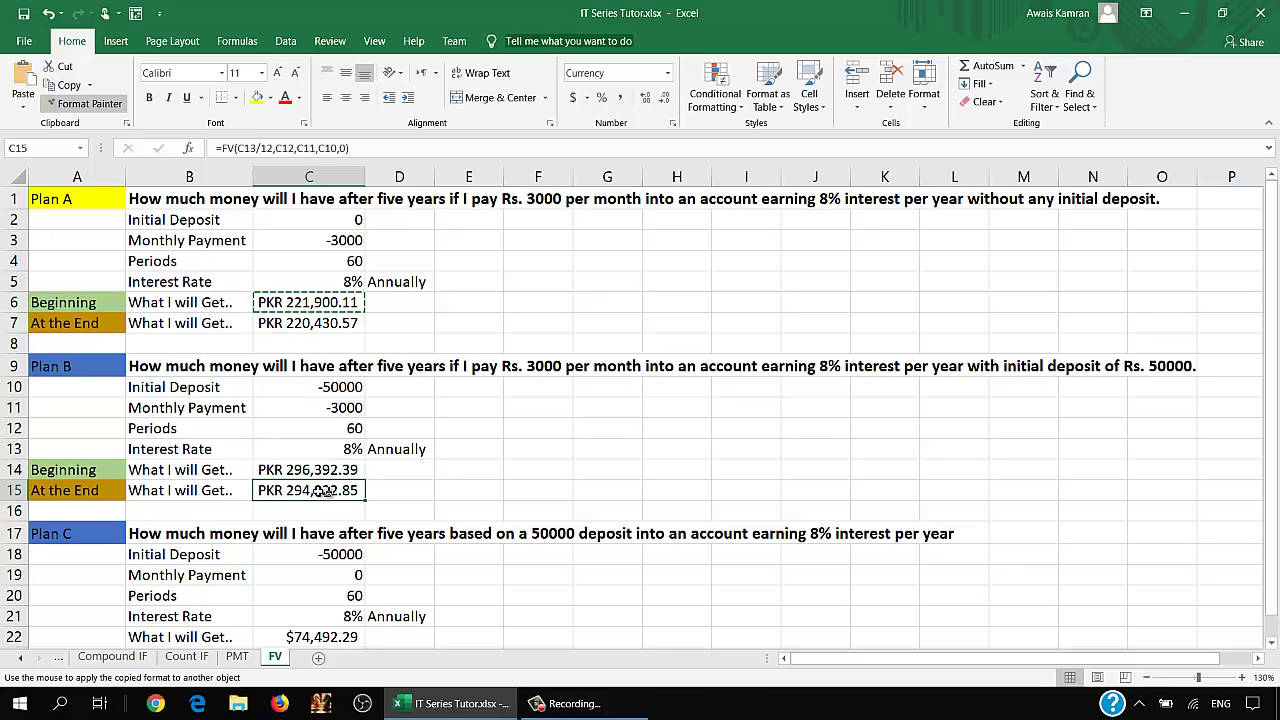
click(330, 634)
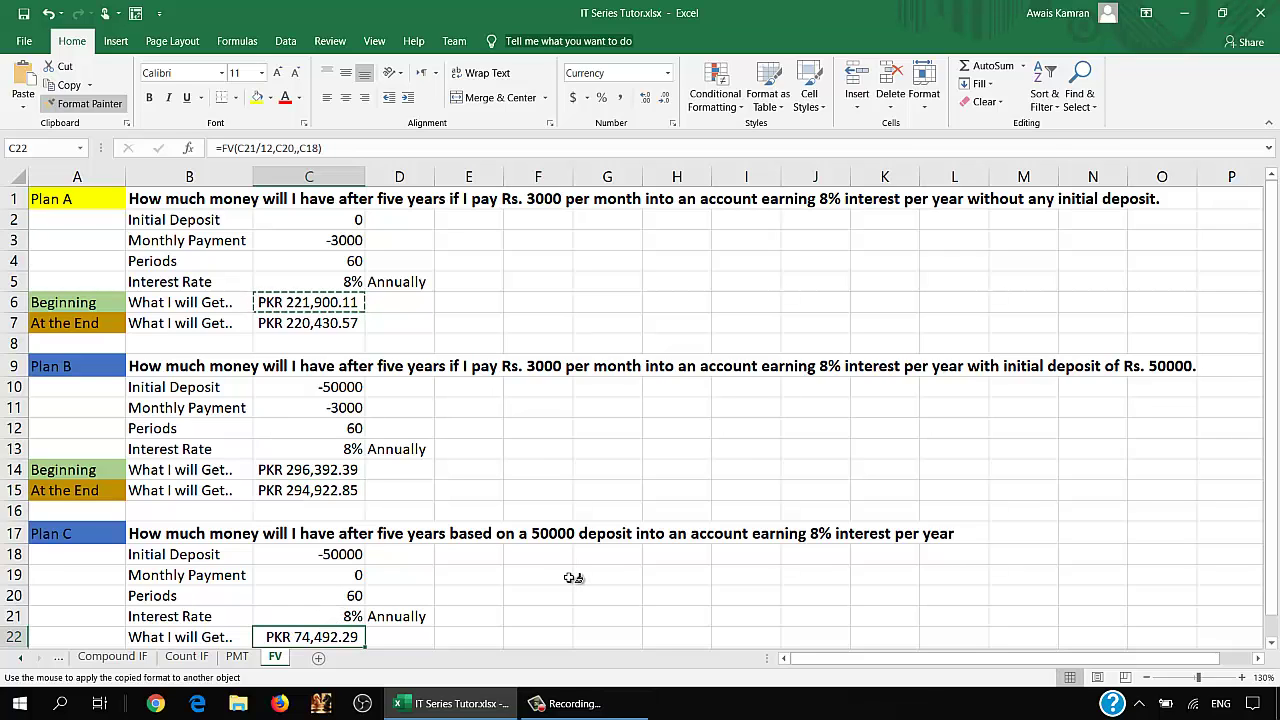
click(103, 104)
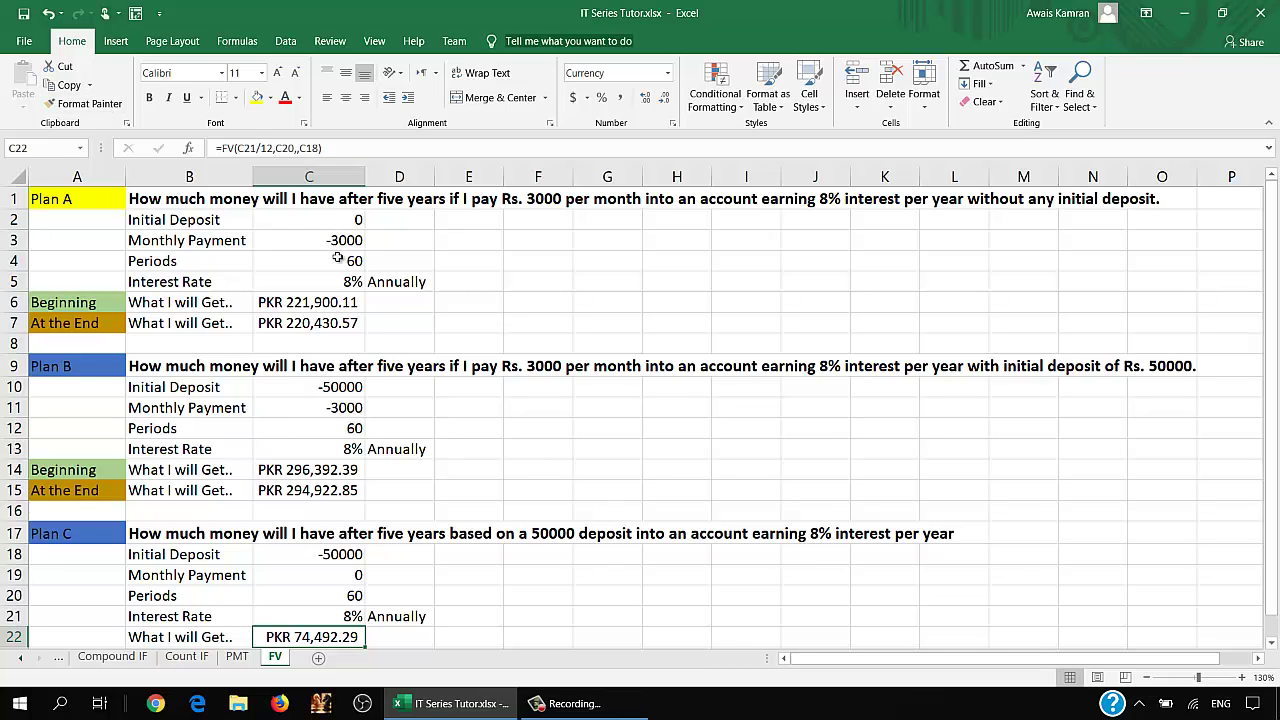